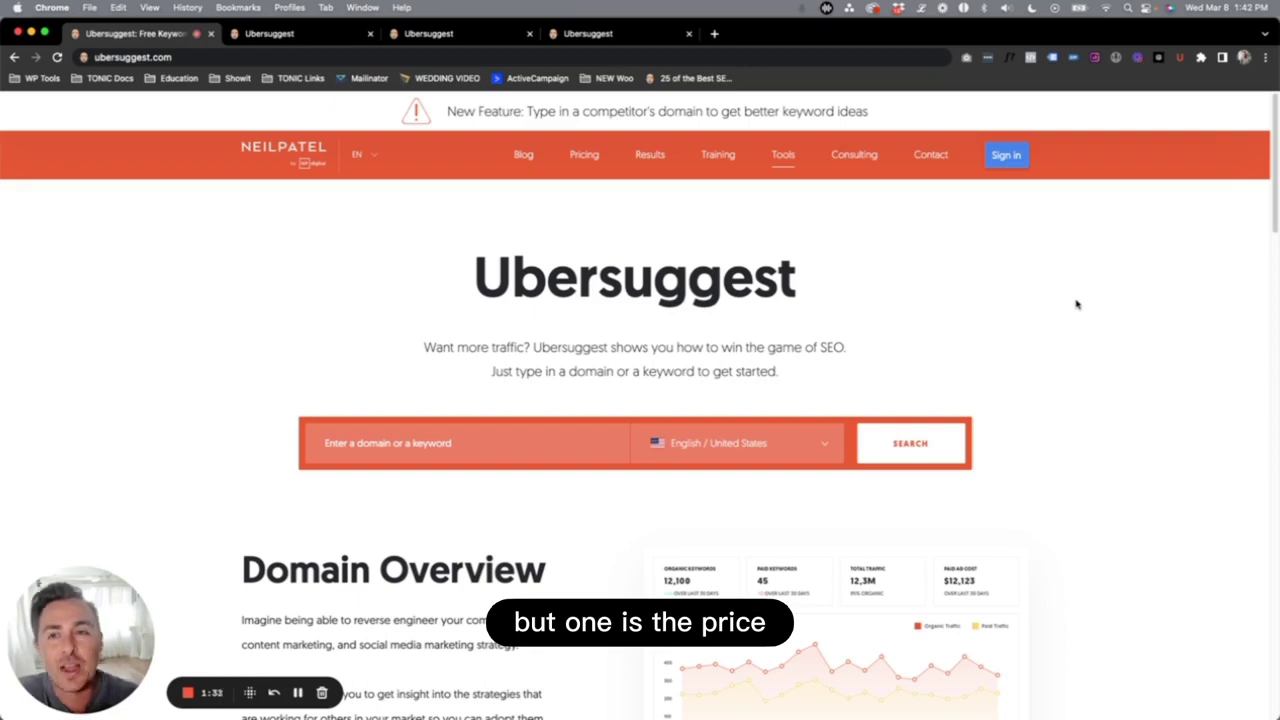
Switch to the Ubersuggest pricing page and review the Individual, Business and Enterprise monthly plans.
left_click(321, 34)
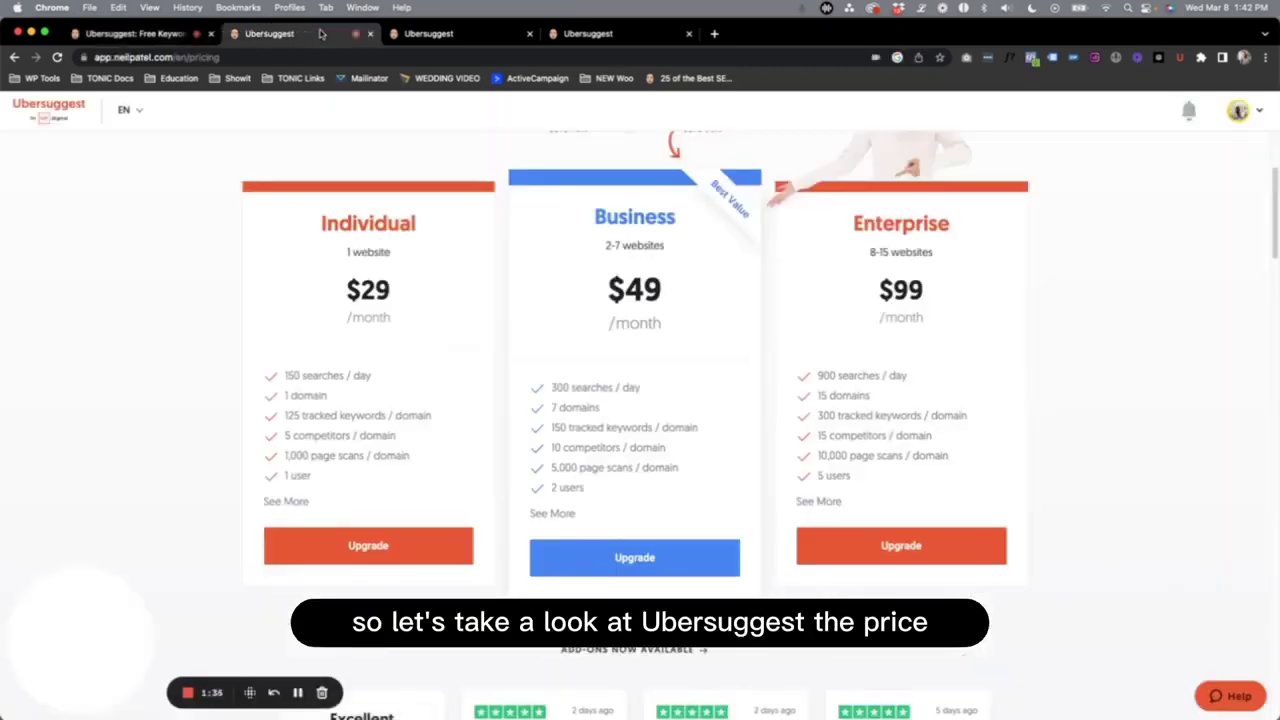
scroll(242, 303, "up", 3)
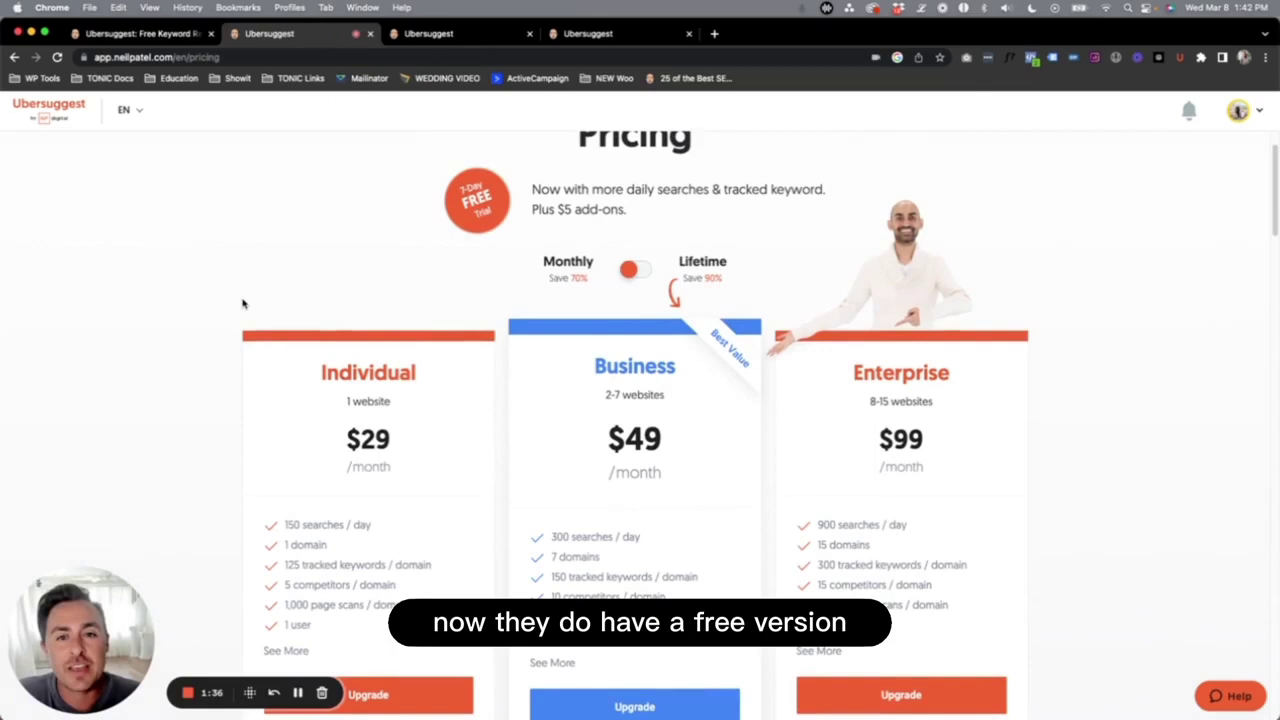
scroll(242, 303, "down", 2)
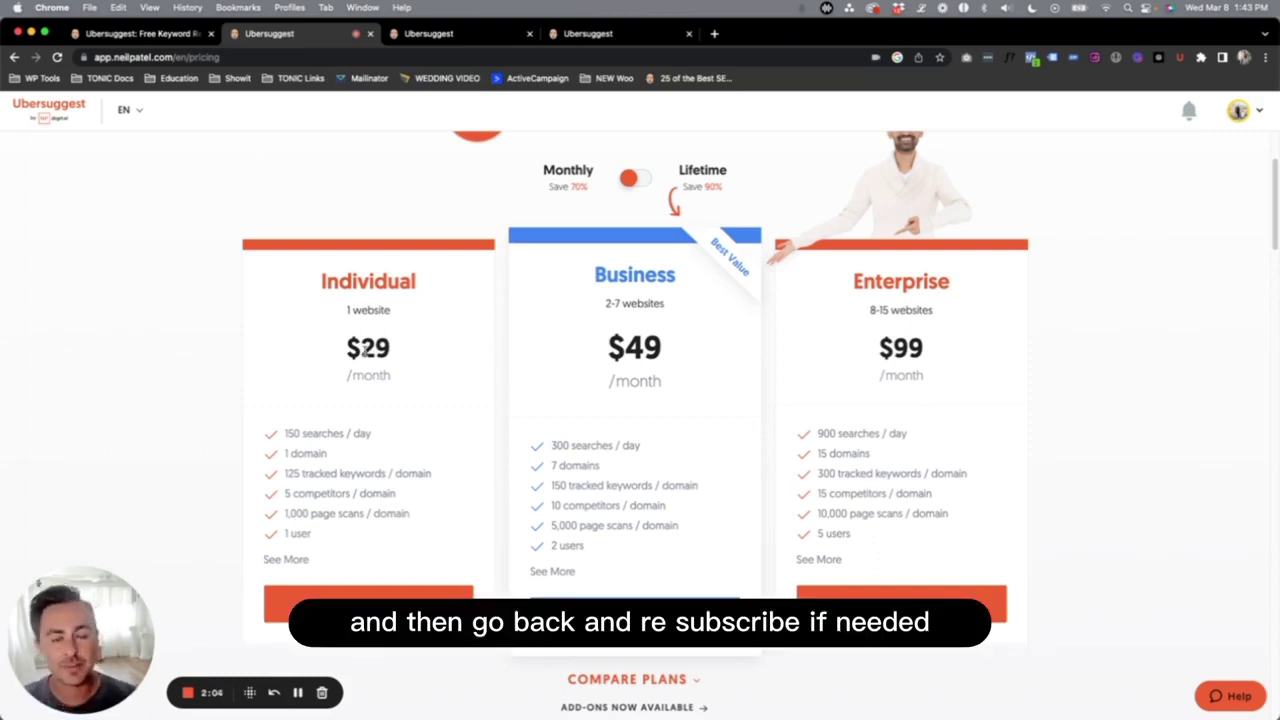
scroll(364, 346, "up", 2)
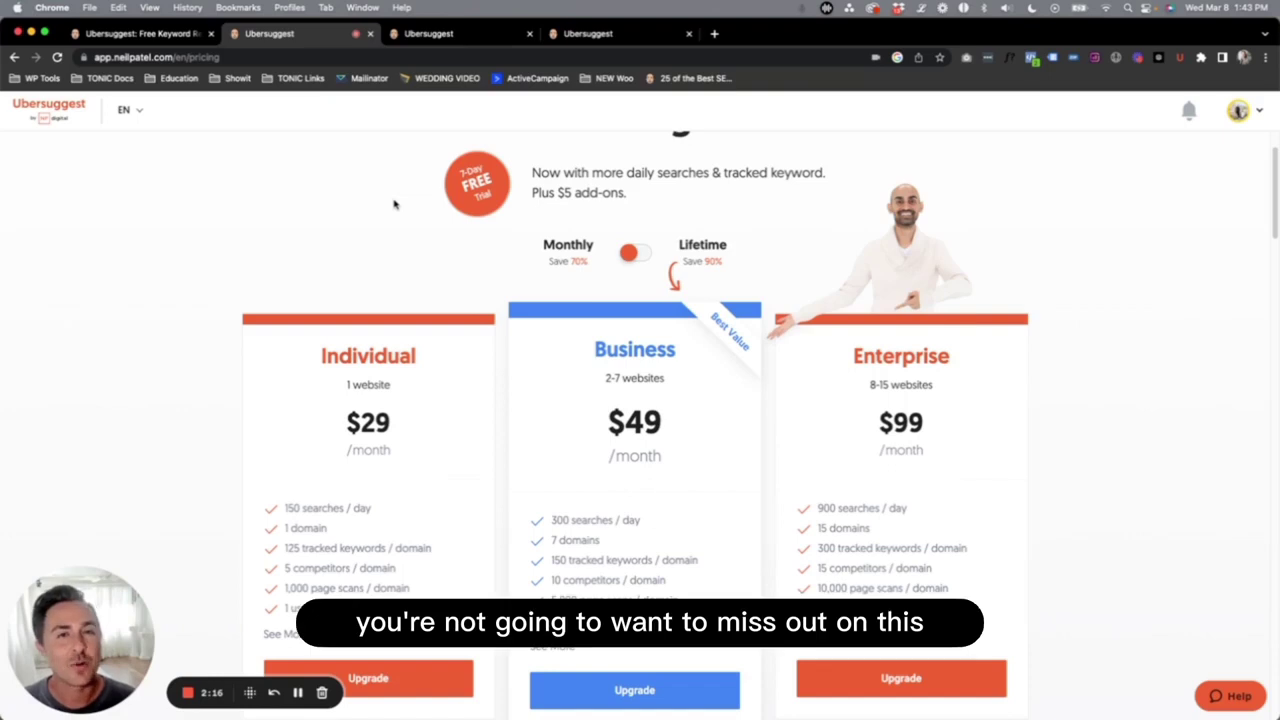
scroll(398, 210, "down", 3)
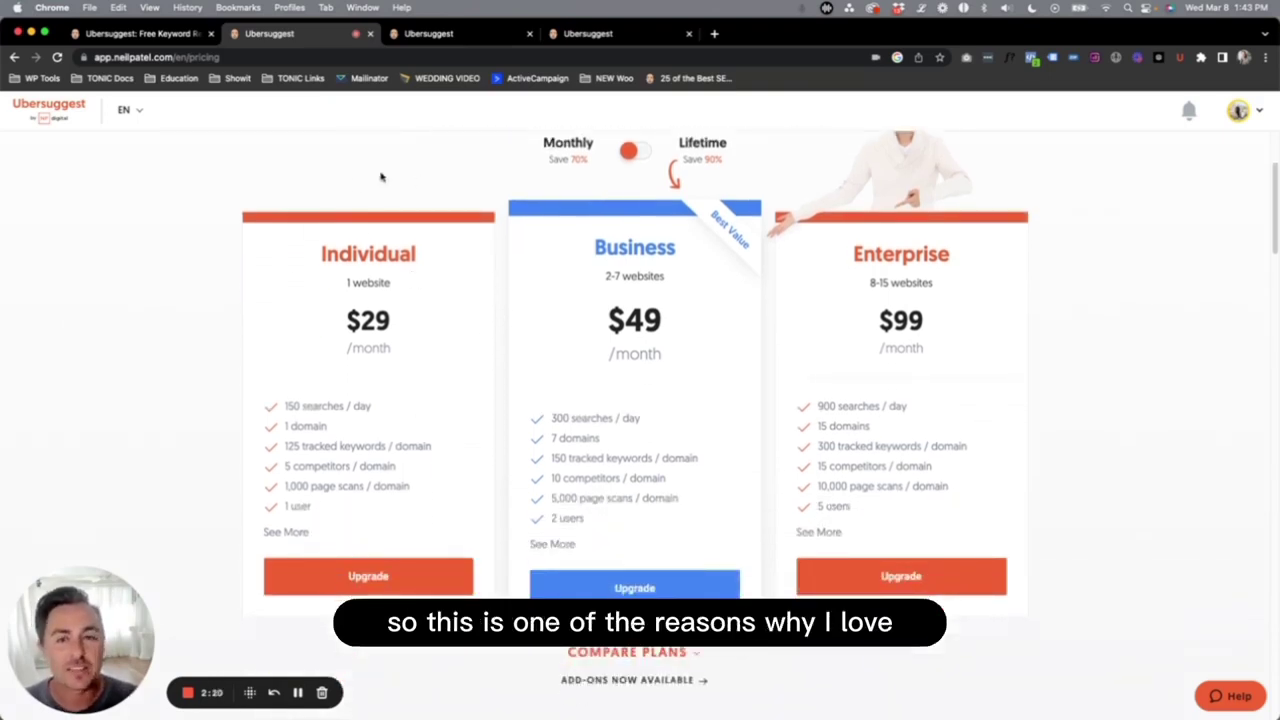
Examine the customer reviews and the monthly price comparison with Ahrefs, Semrush and Moz on the pricing page.
scroll(394, 349, "down", 10)
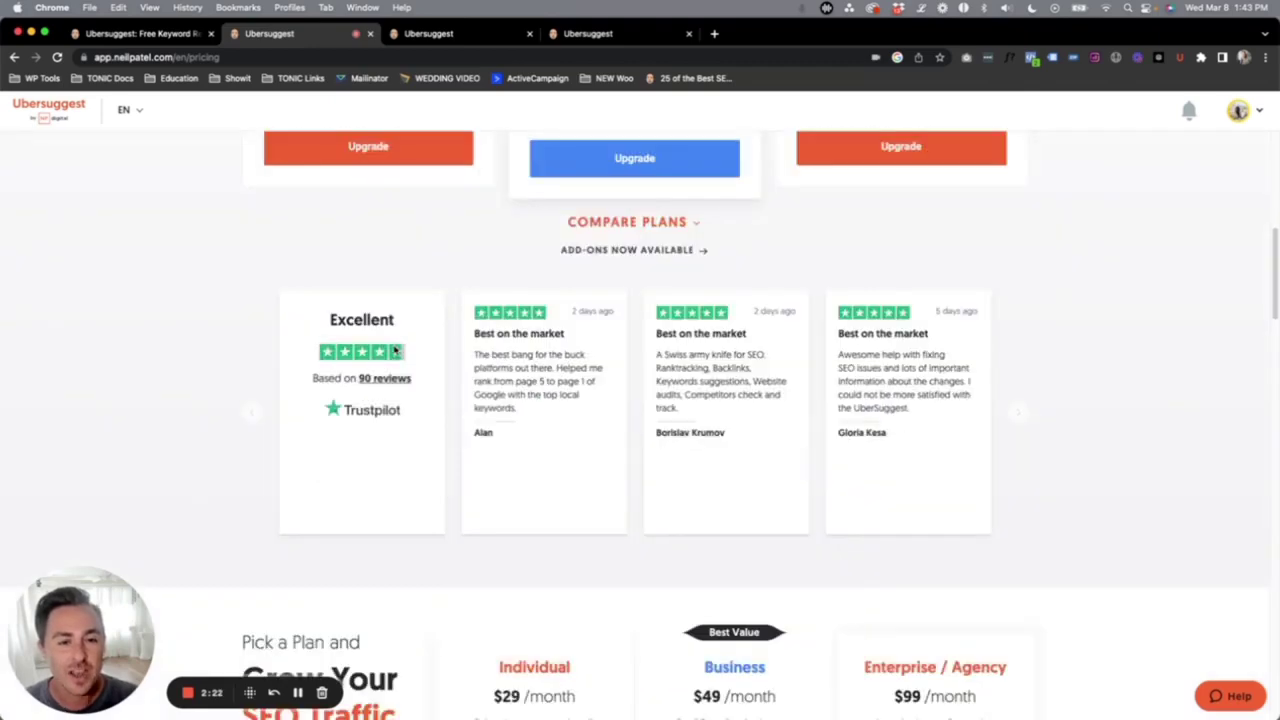
scroll(394, 349, "down", 15)
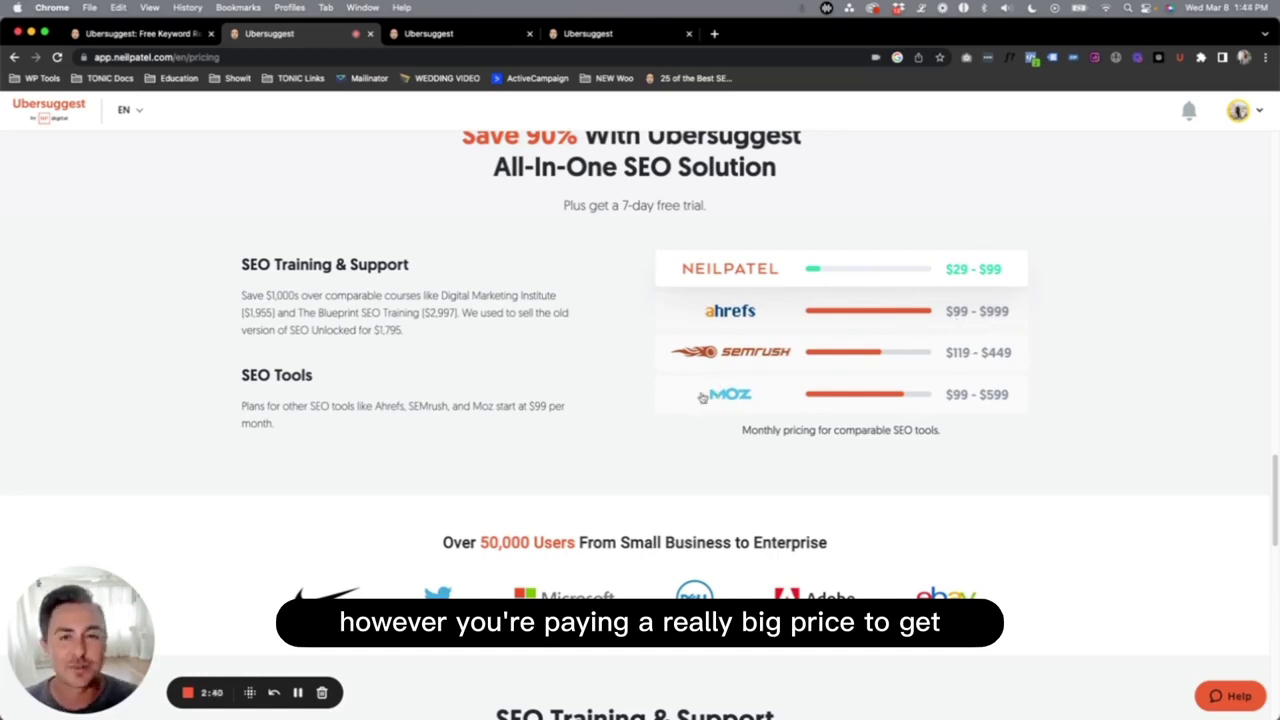
scroll(712, 404, "up", 1)
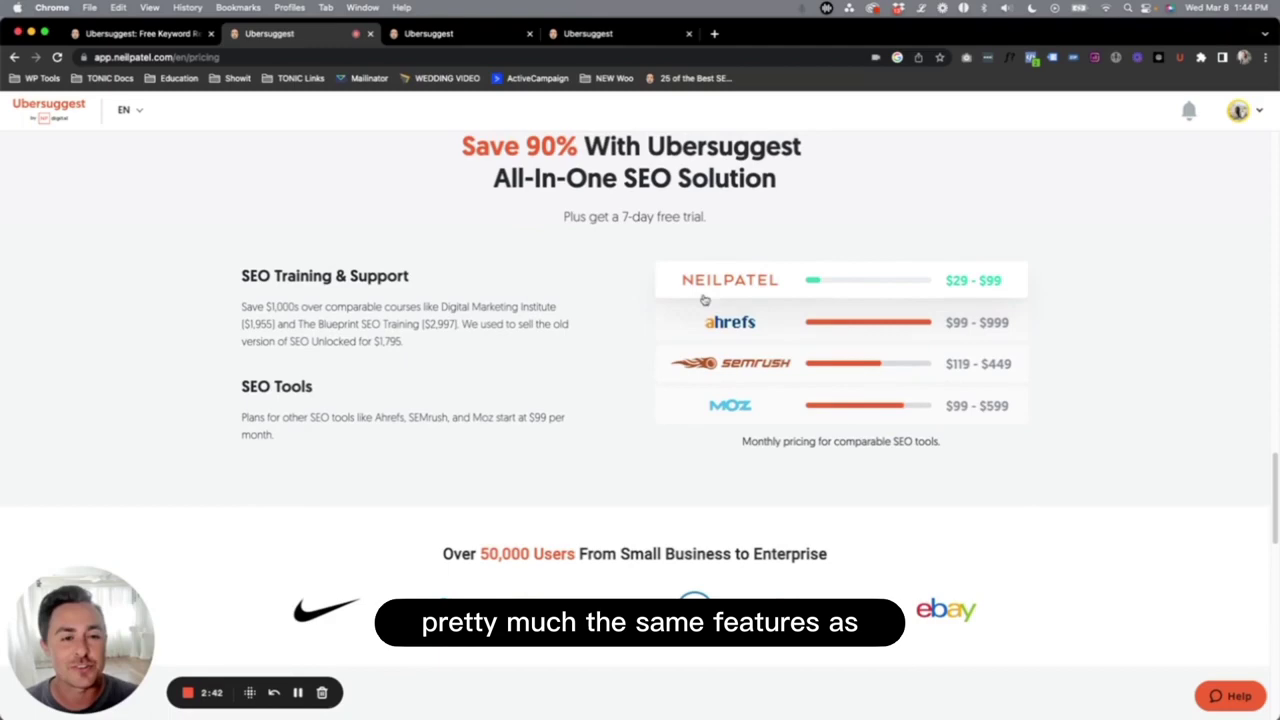
scroll(608, 356, "up", 15)
scroll(608, 356, "up", 15)
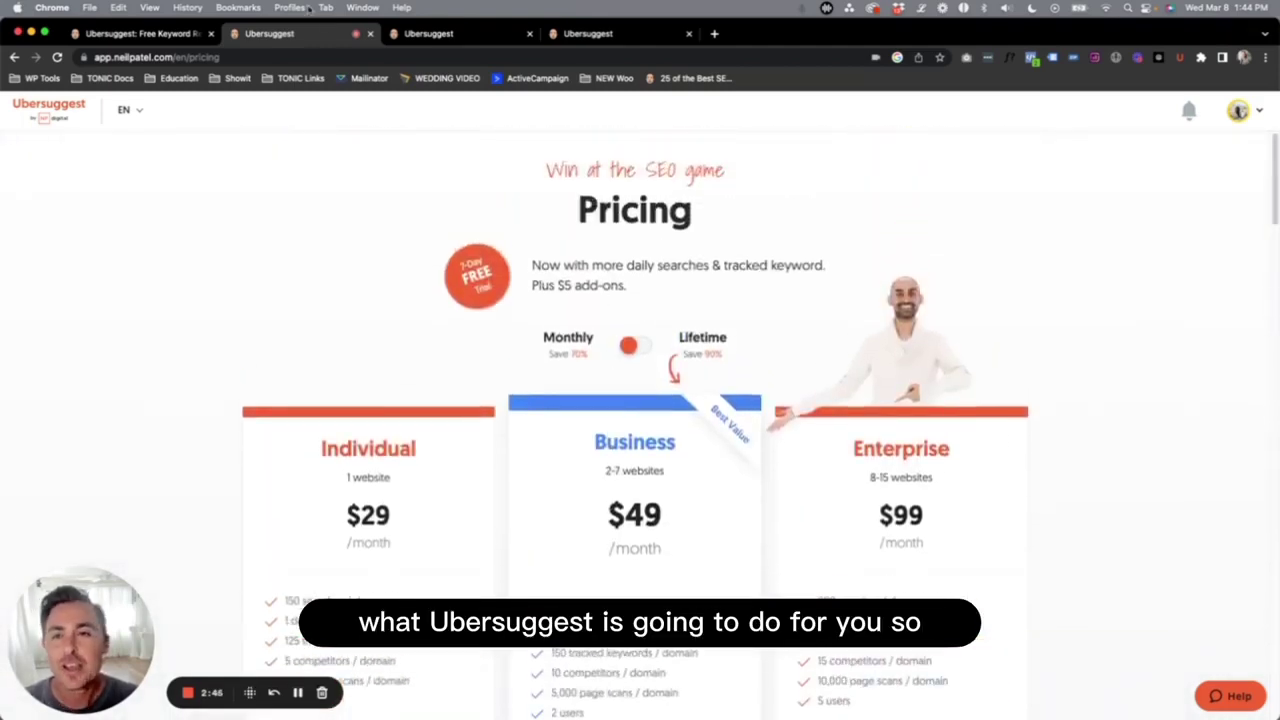
Close the pricing page and open the Site Audit for morenocollective.com, reading the explanations of its on-page SEO score and organic monthly traffic.
left_click(370, 33)
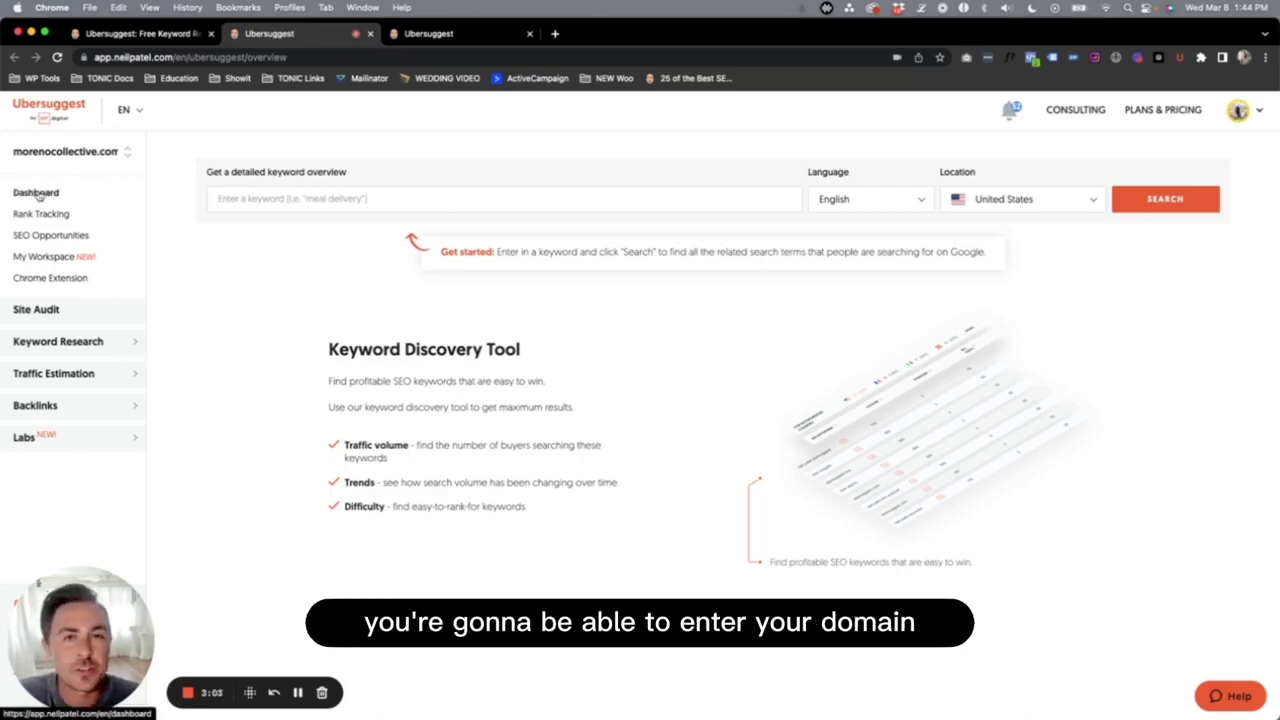
left_click(55, 313)
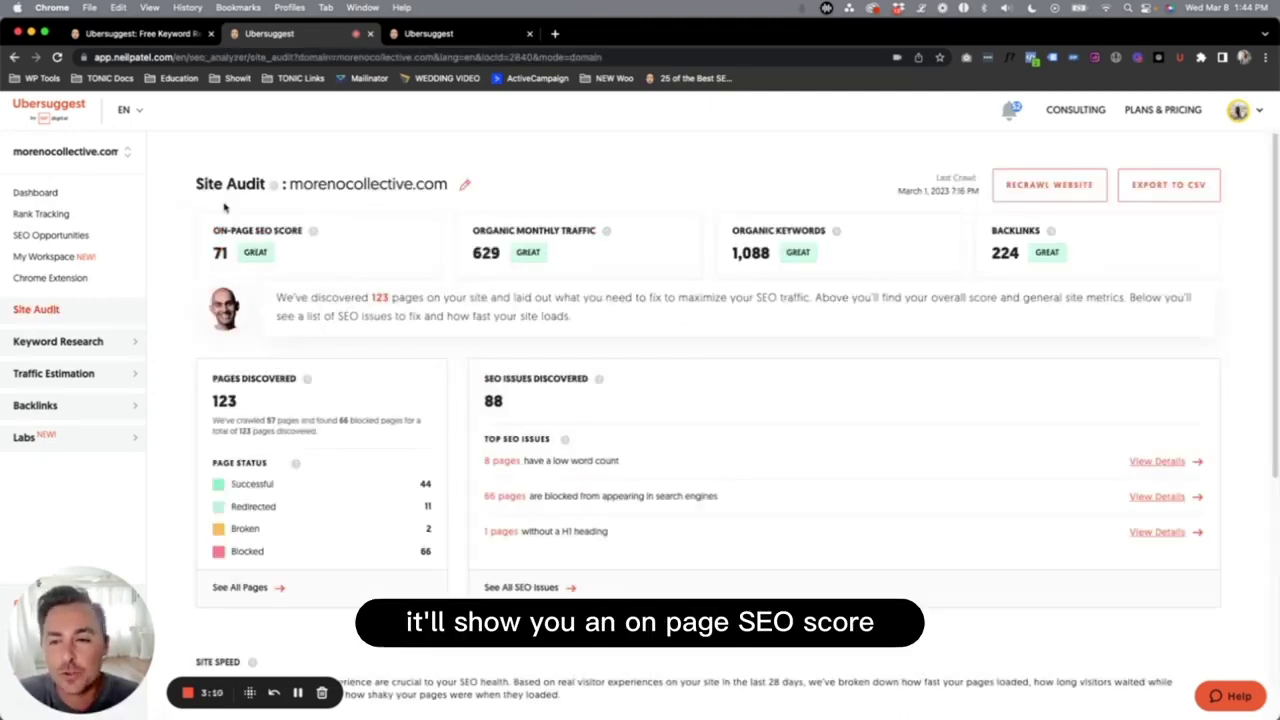
mouse_move(312, 231)
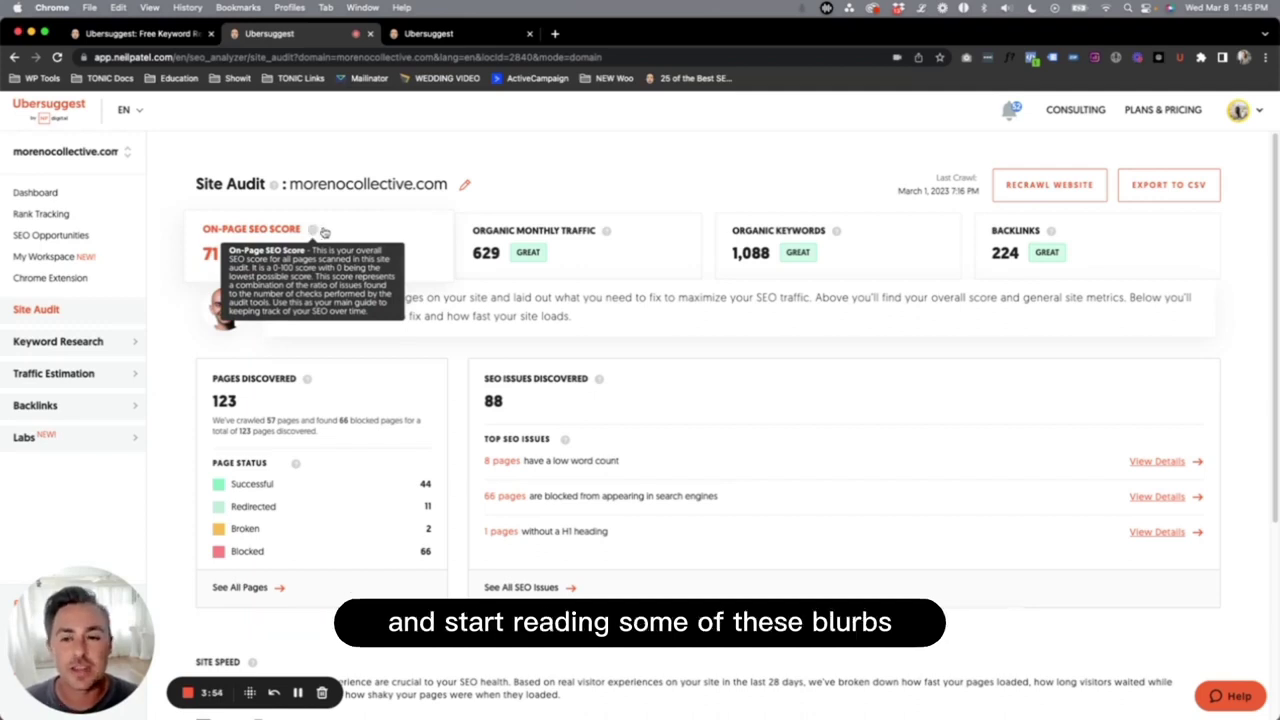
mouse_move(609, 231)
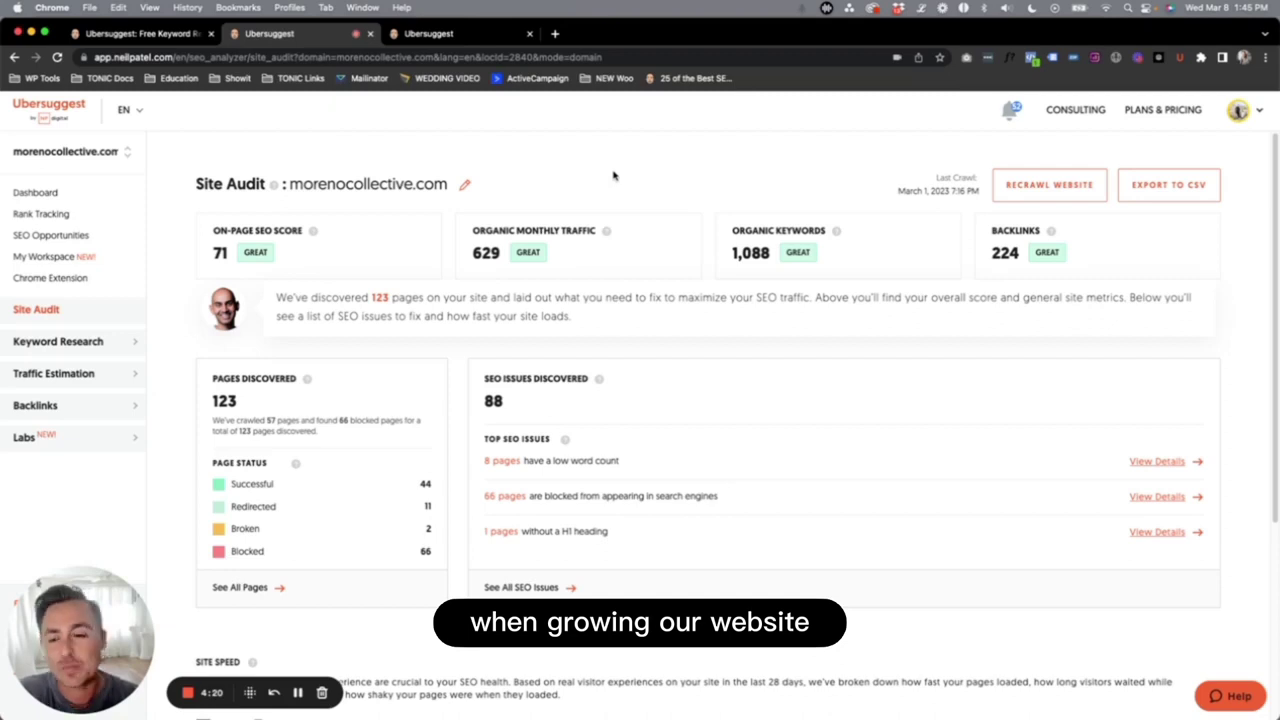
Open Keyword Overview under Keyword Research and look up the keyword "showit SEO", checking its search volume.
left_click(75, 347)
left_click(57, 374)
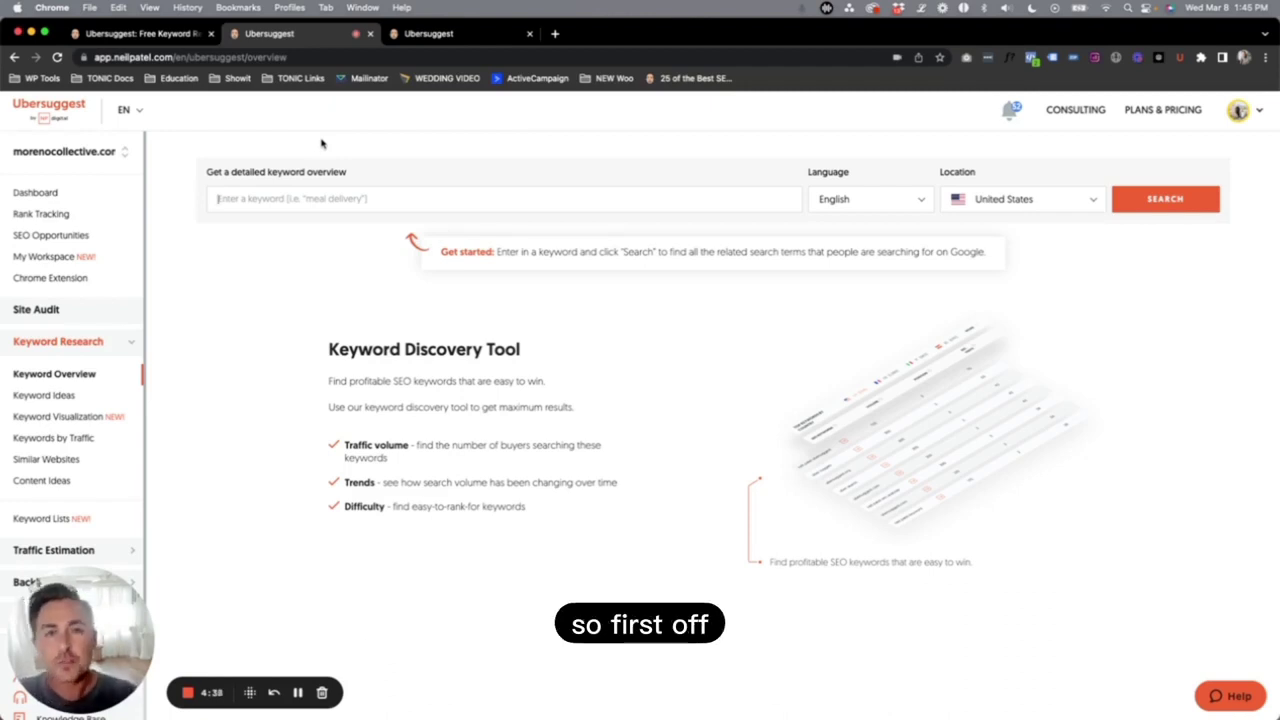
type("showit SEO")
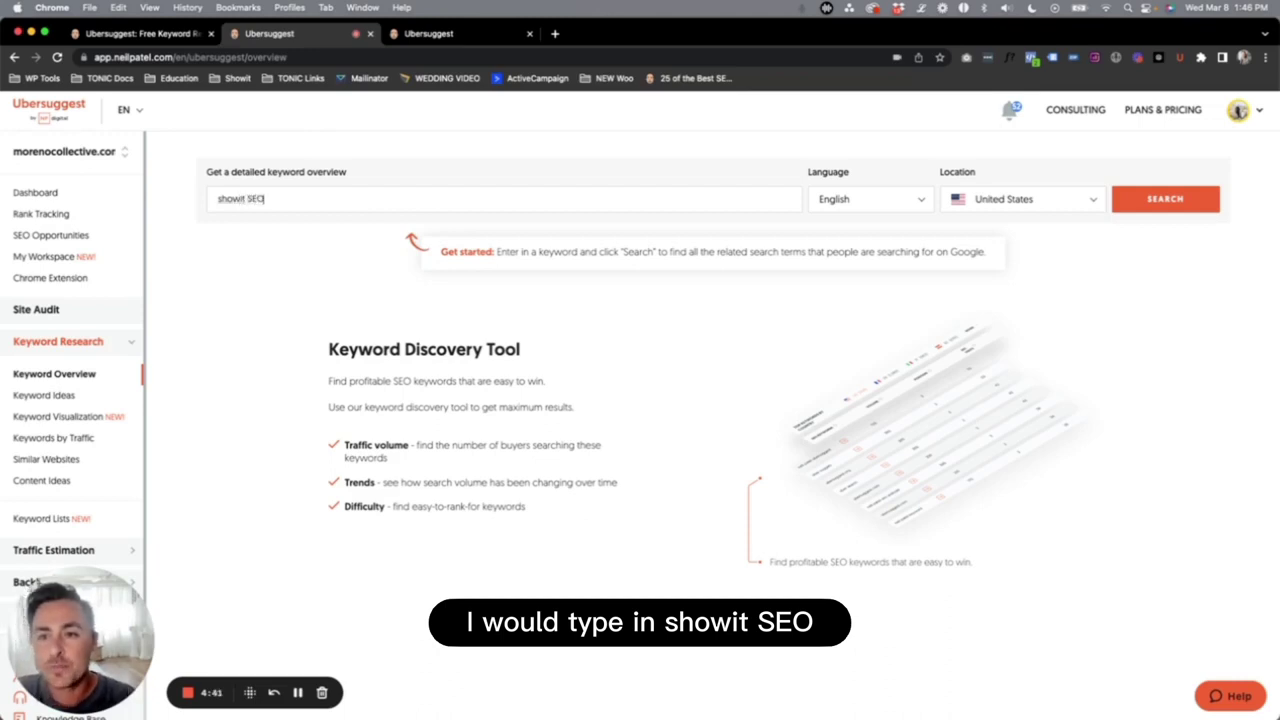
key("Return")
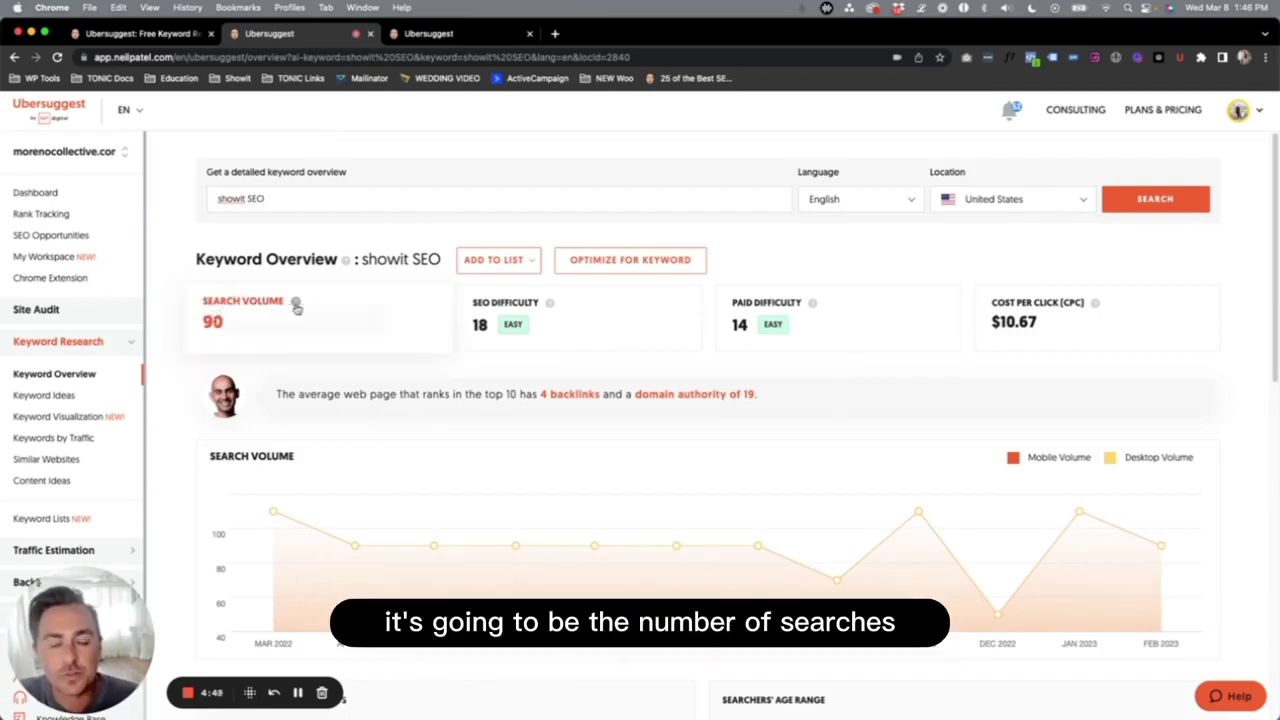
mouse_move(296, 305)
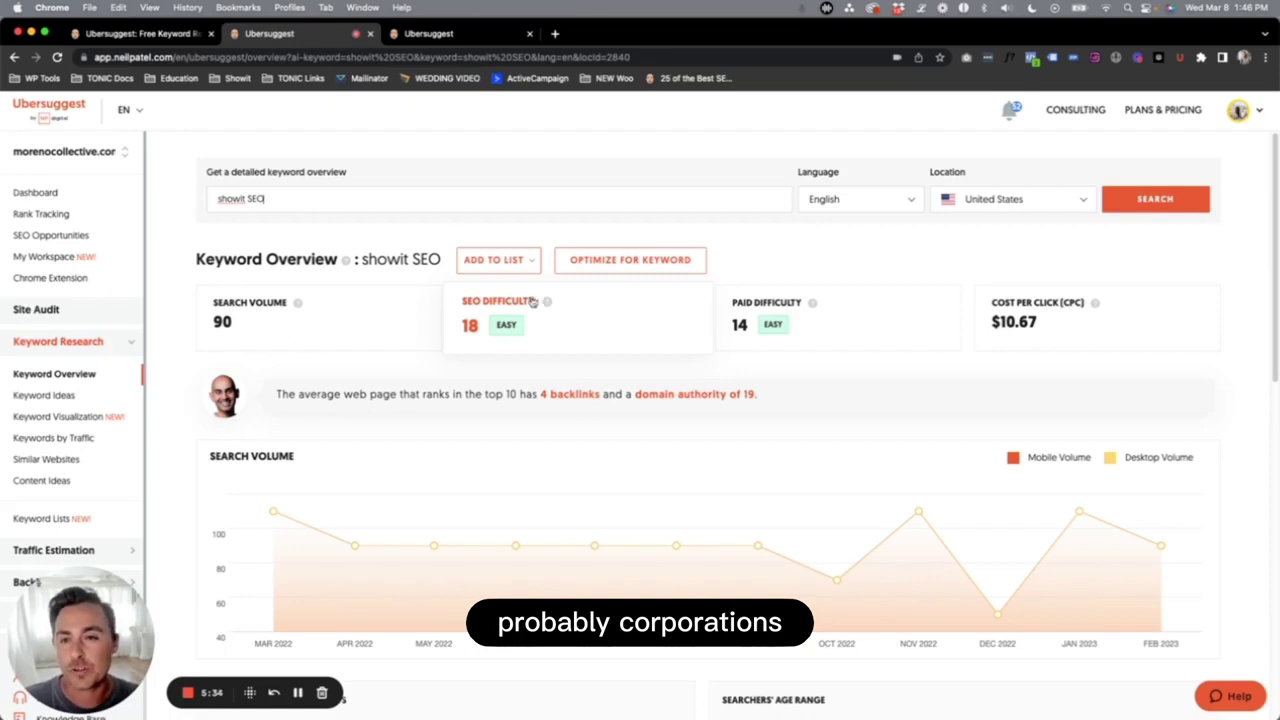
Replace the keyword with "Photography" and run the keyword overview search.
triple_click(278, 199)
left_click_drag(278, 199, 216, 199)
type("Pho")
type("tography")
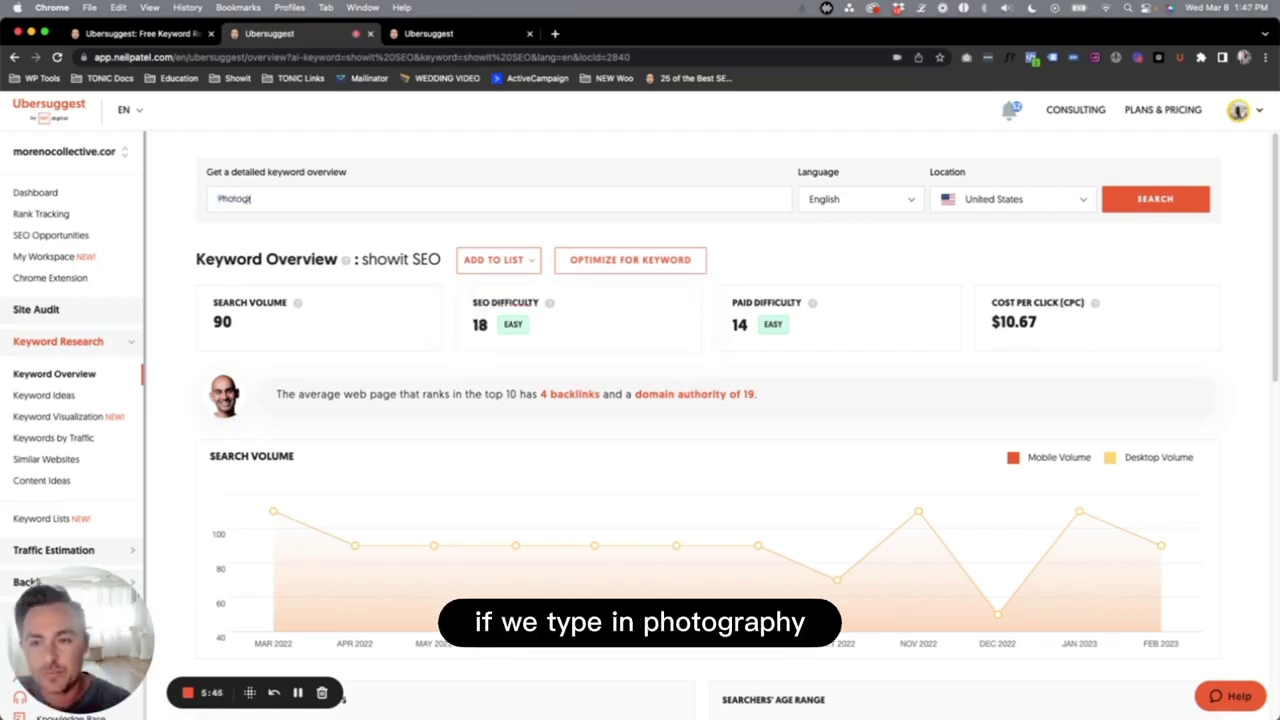
key("Return")
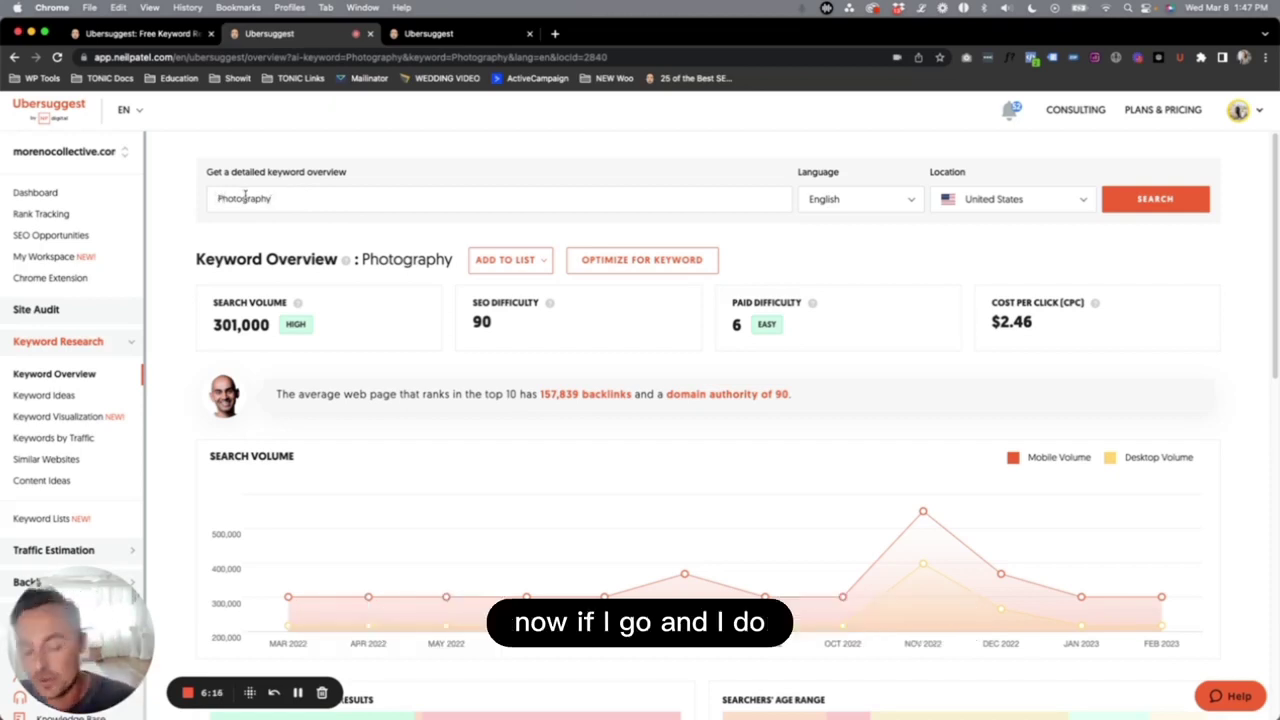
Extend the keyword to "Sarasota beach wedding Photography" and look up its overview.
type("Sarasota bea")
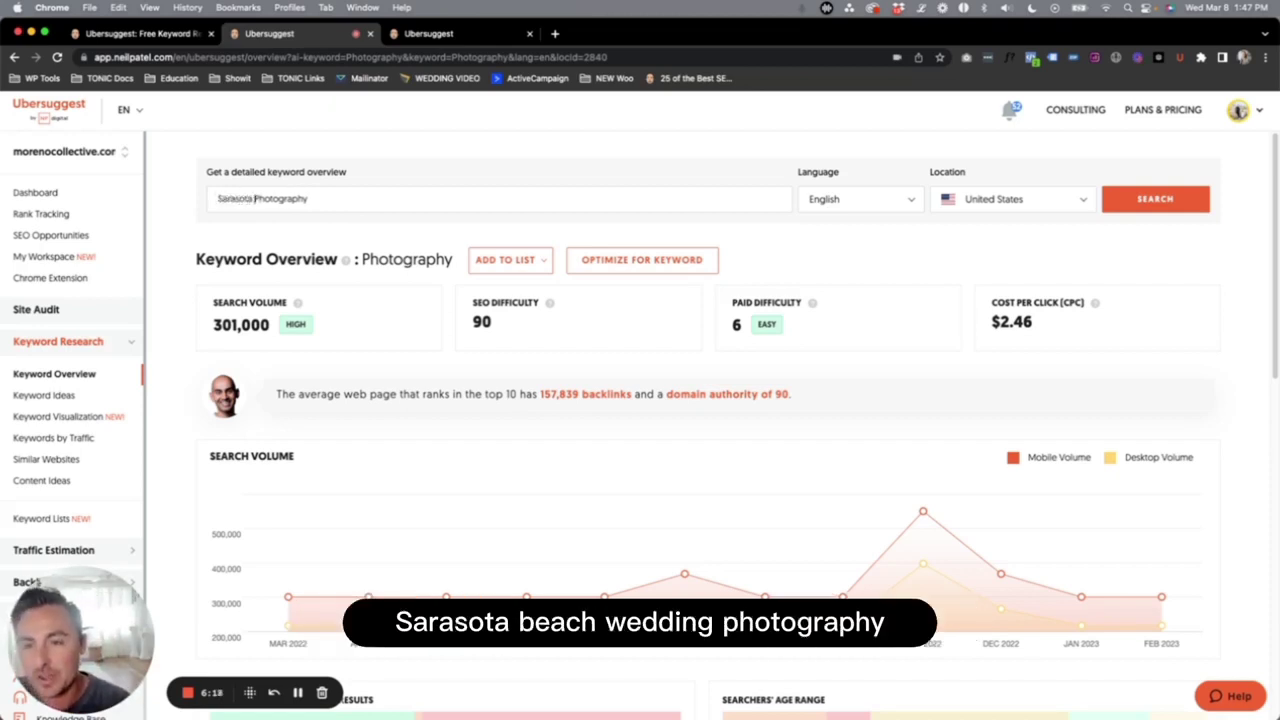
type("ch wedding")
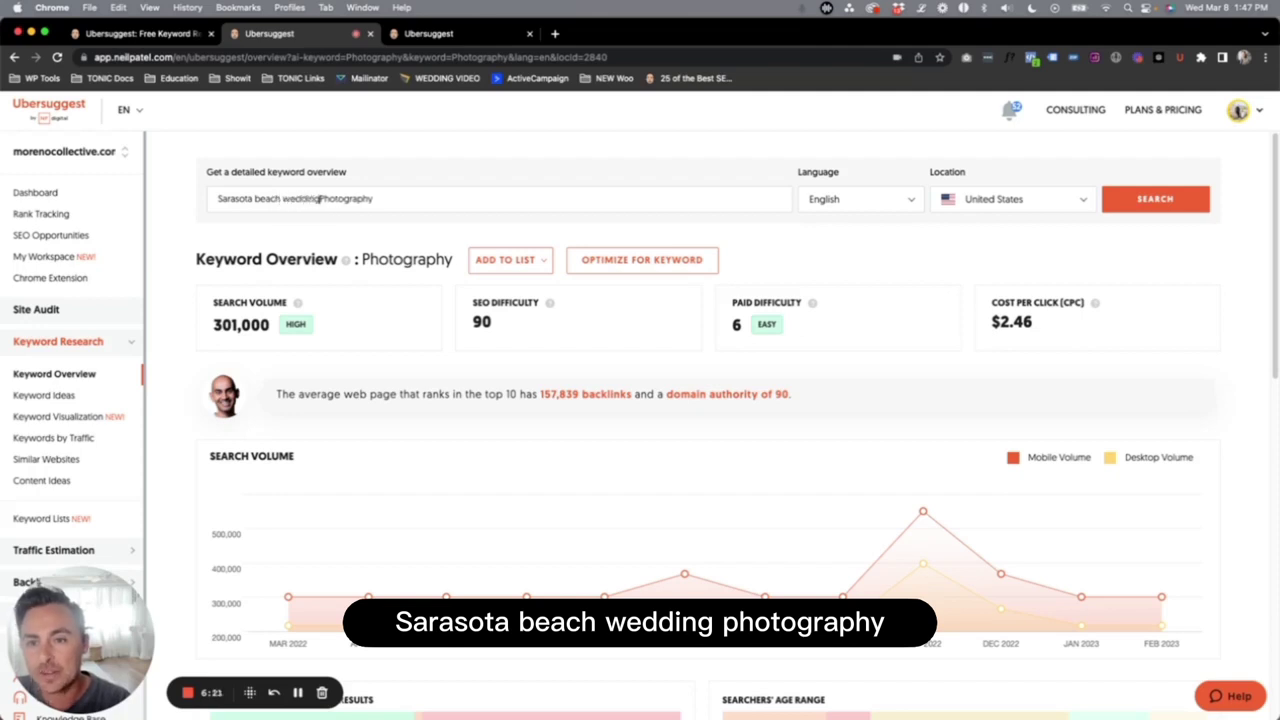
key("Return")
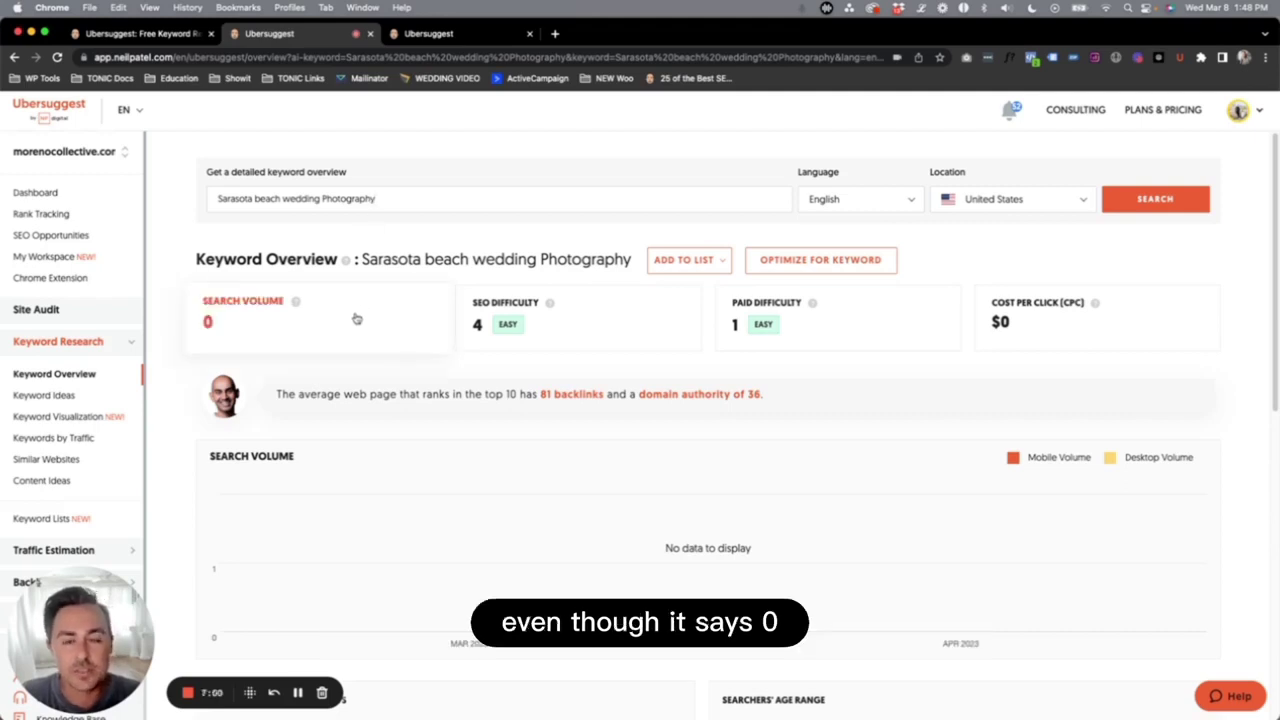
Remove "beach" from the keyword and look up the overview for "Sarasota wedding Photography".
left_click_drag(383, 198, 208, 201)
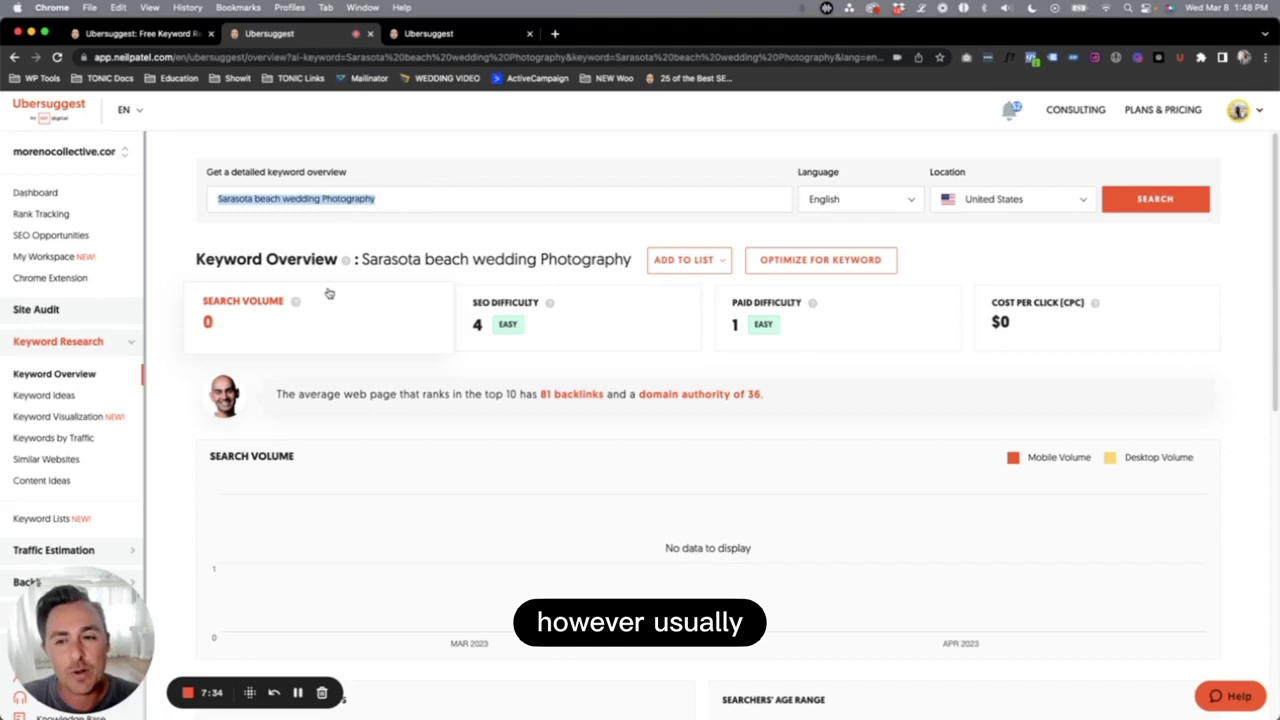
double_click(268, 198)
key("BackSpace")
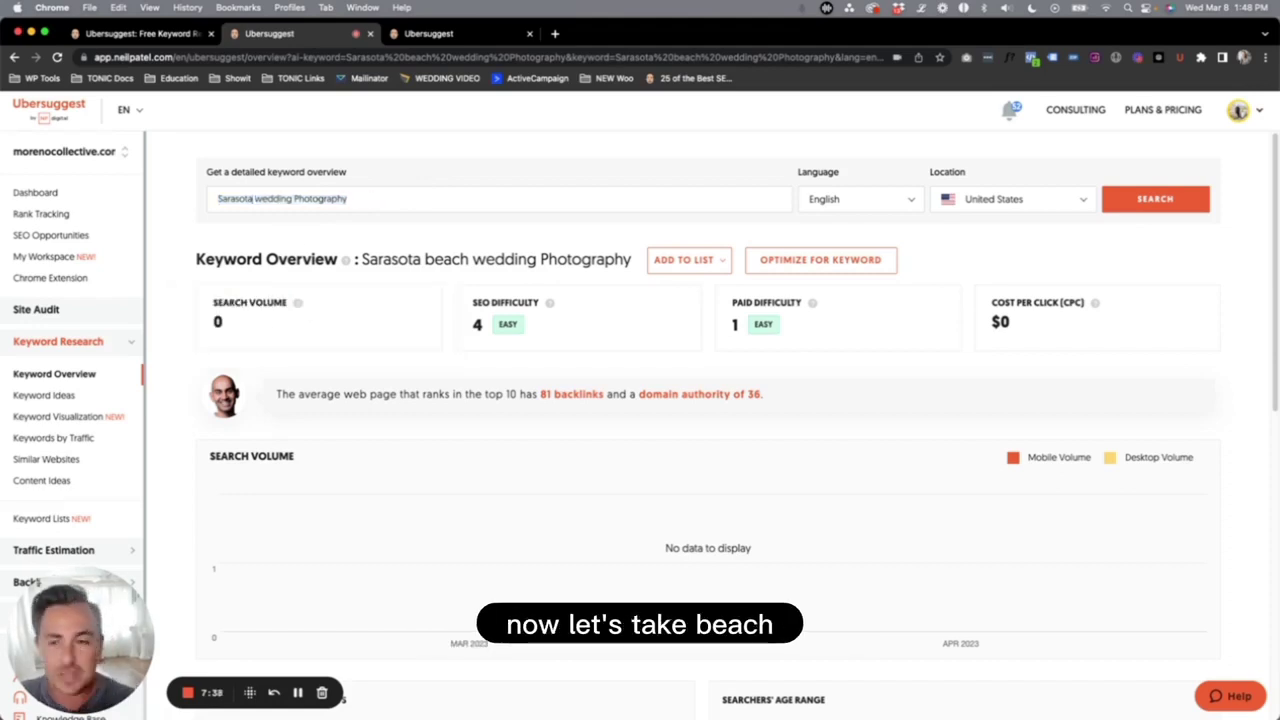
key("Return")
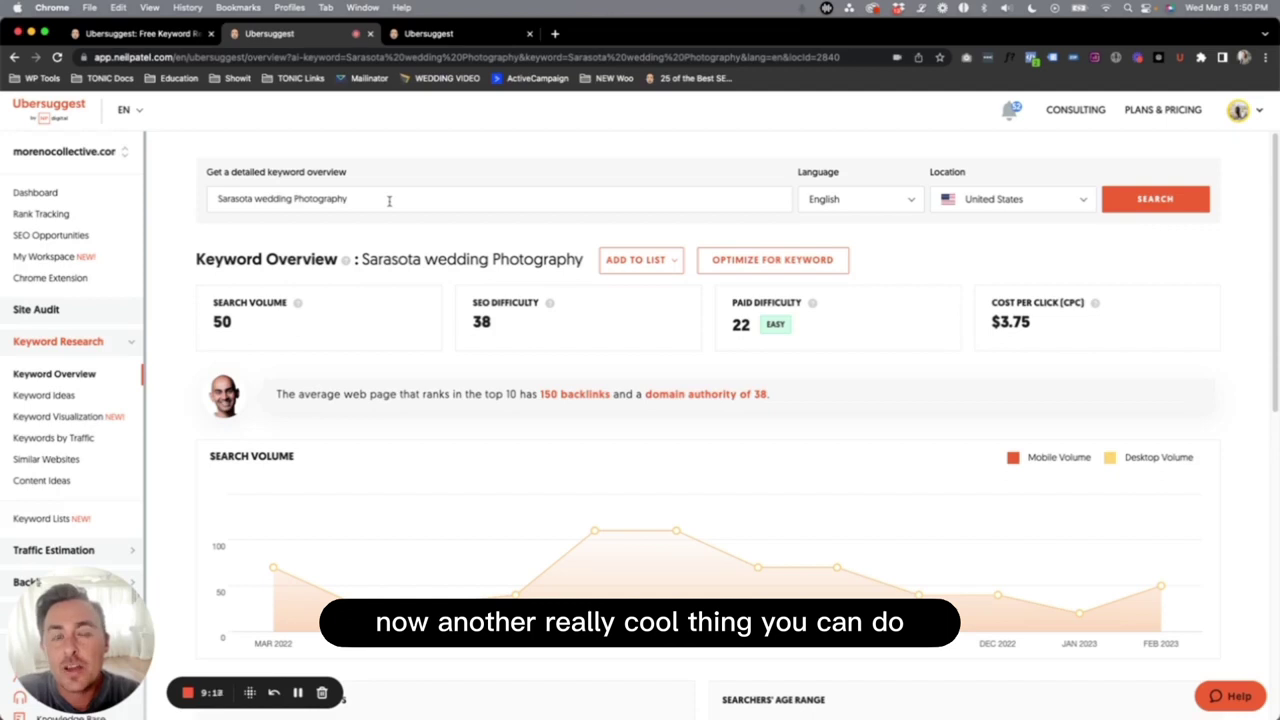
Change the keyword to "Sarasota wedding Photographer" and look up its overview.
left_click(389, 201)
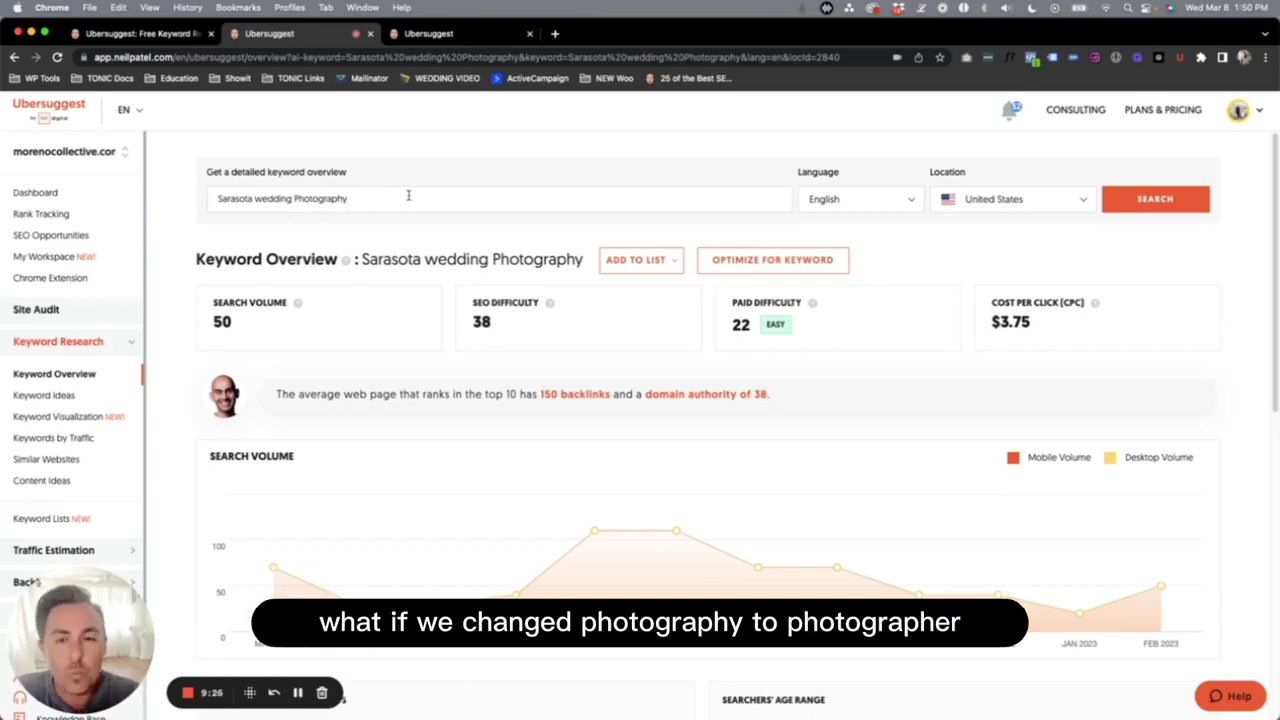
key("BackSpace")
type("er")
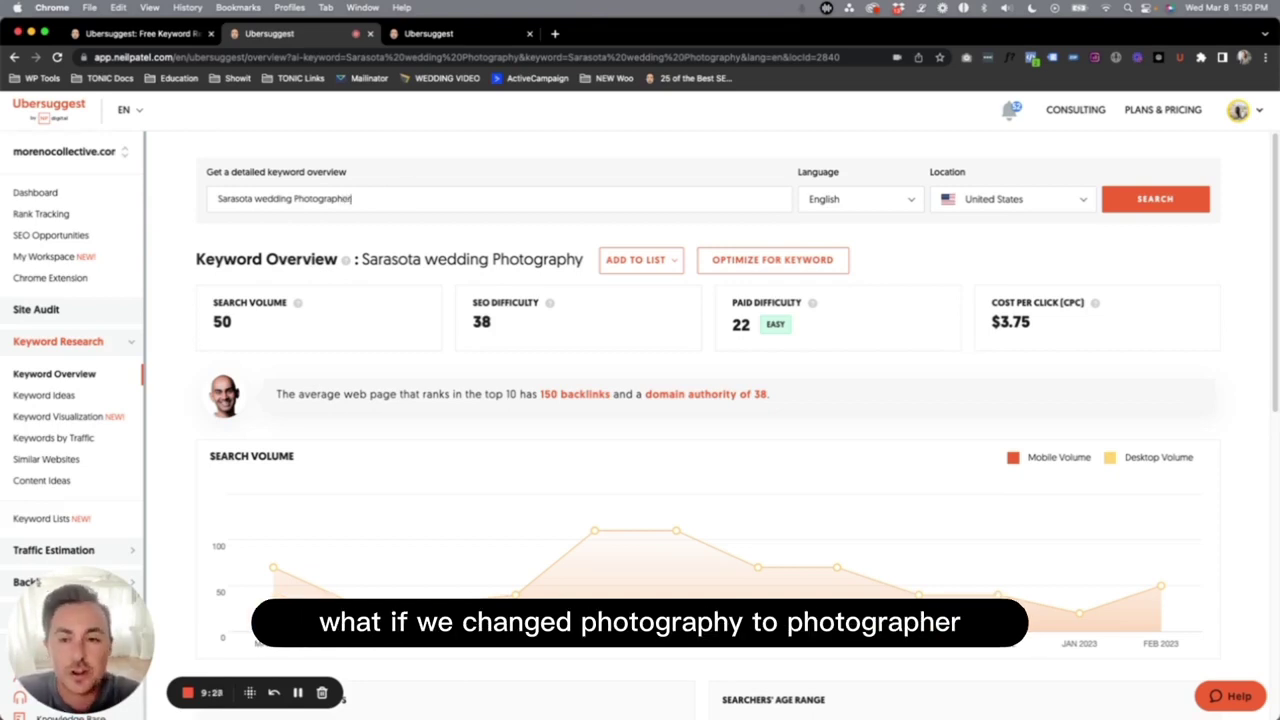
key("Return")
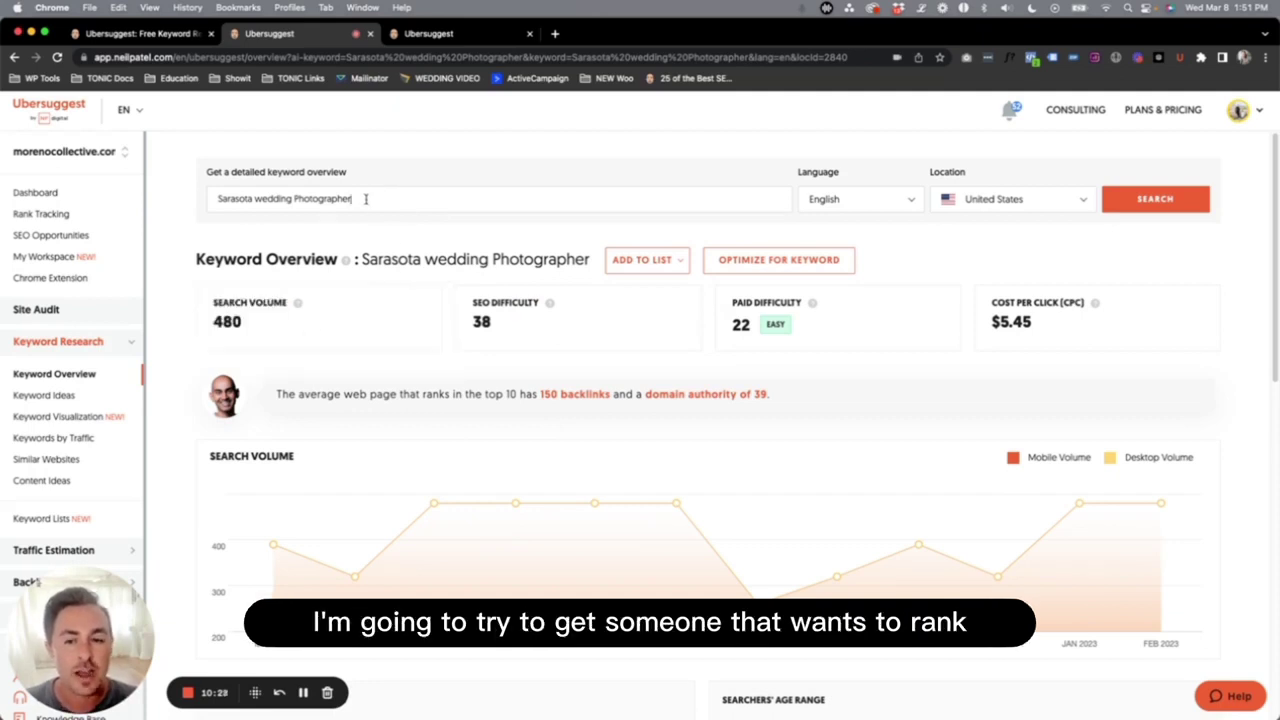
left_click_drag(366, 197, 216, 198)
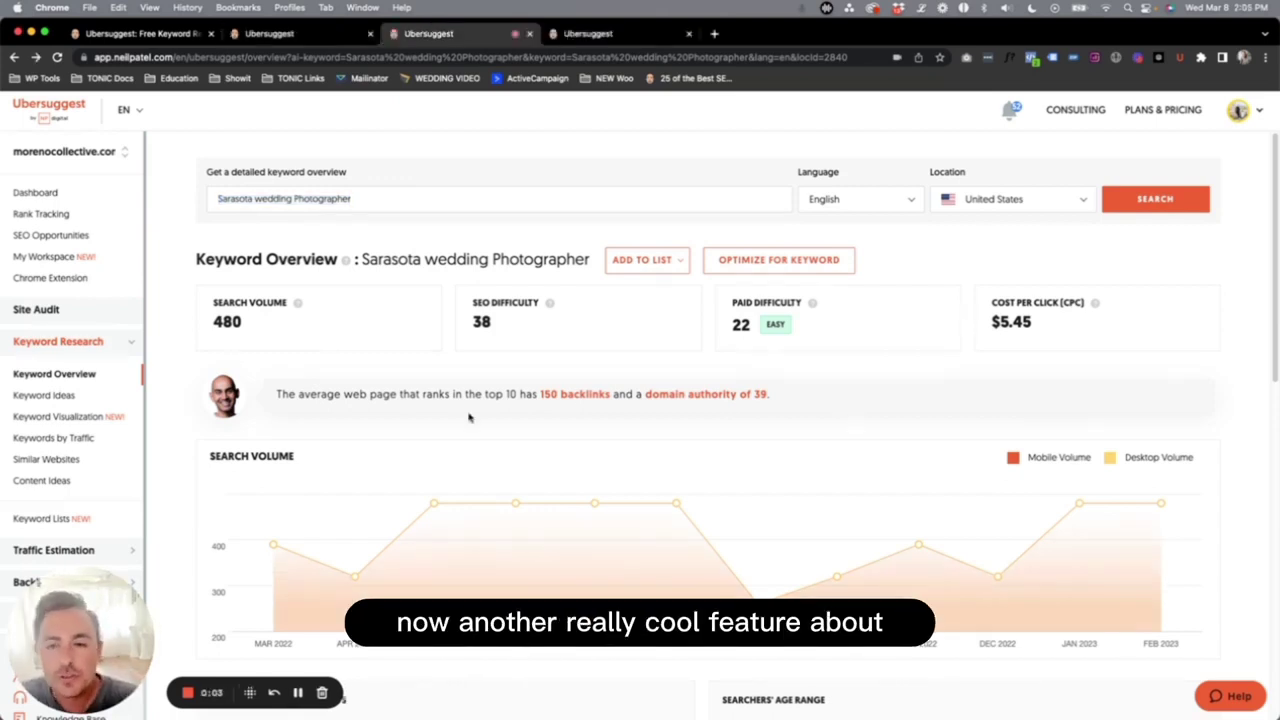
Examine the monthly search volume chart for the keyword, comparing the desktop and mobile searches of individual months.
scroll(263, 415, "down", 5)
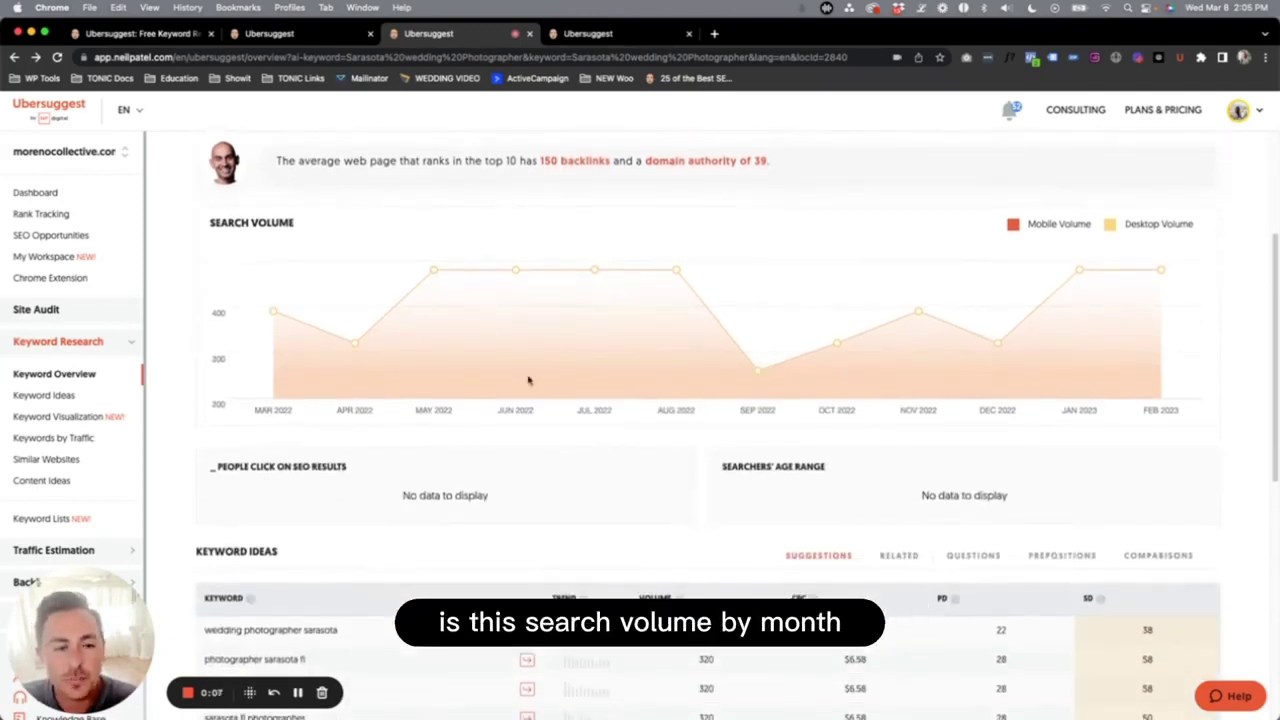
mouse_move(353, 345)
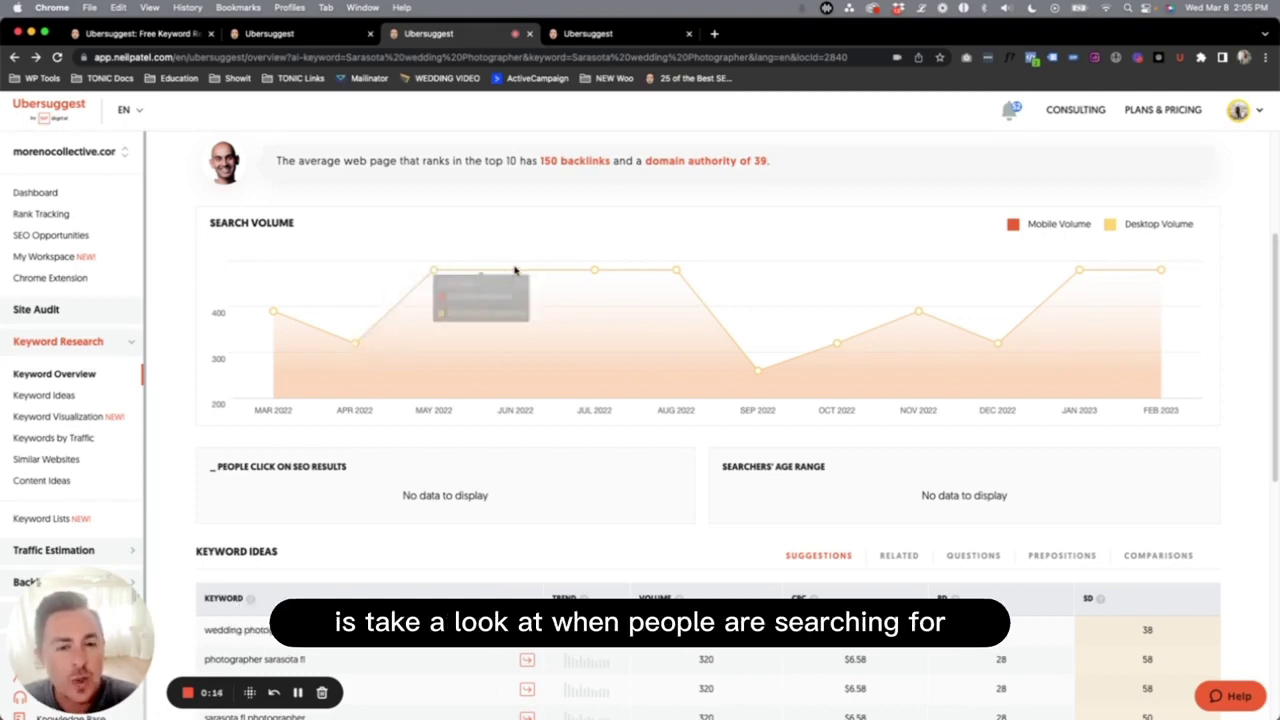
mouse_move(676, 271)
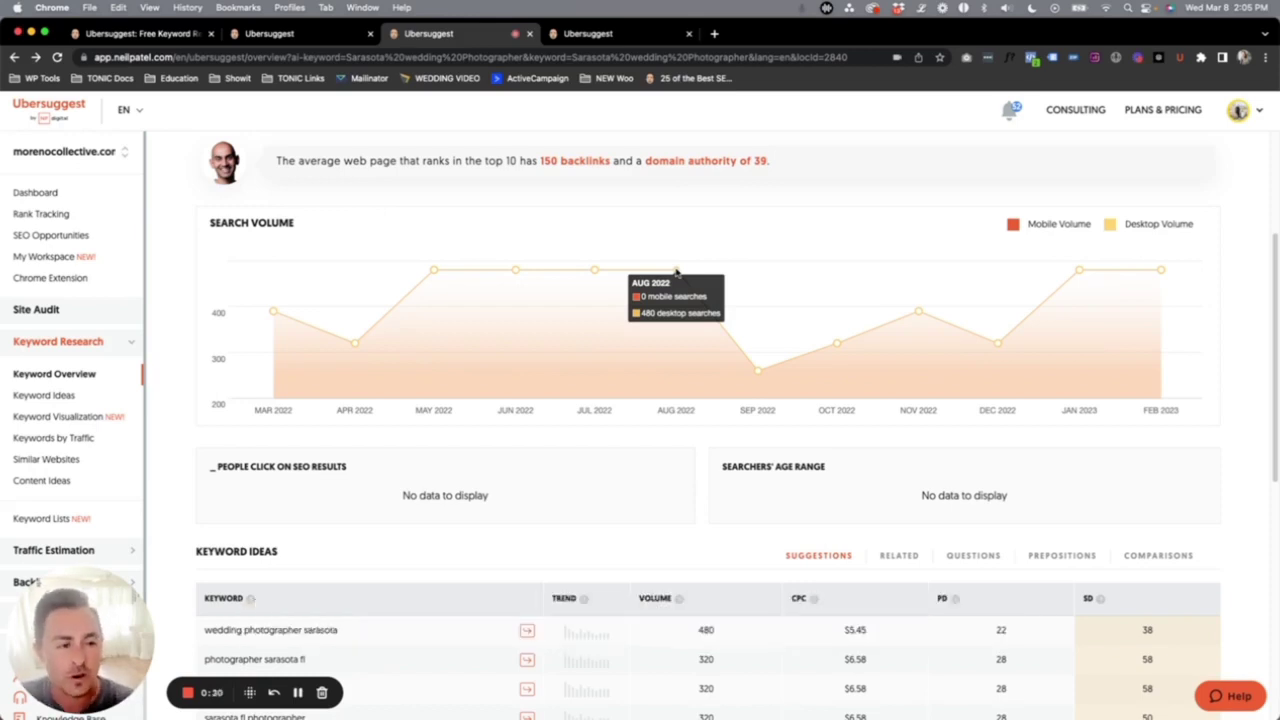
mouse_move(434, 271)
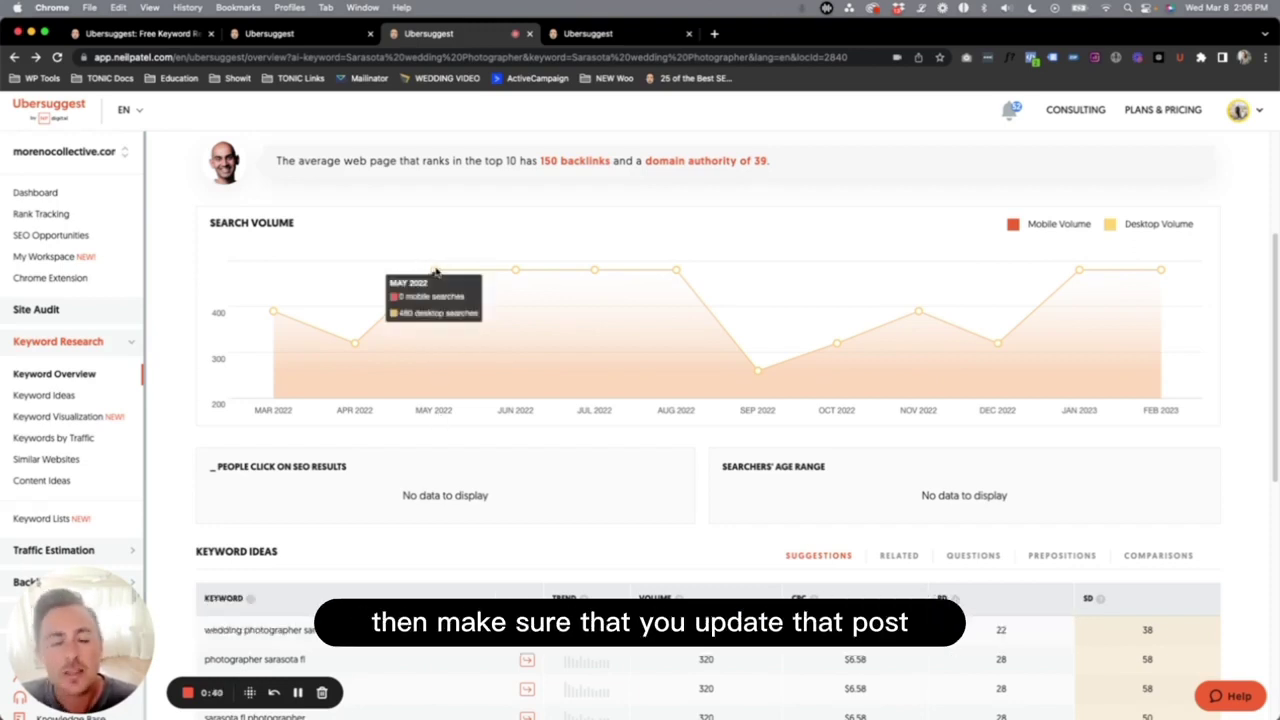
mouse_move(273, 313)
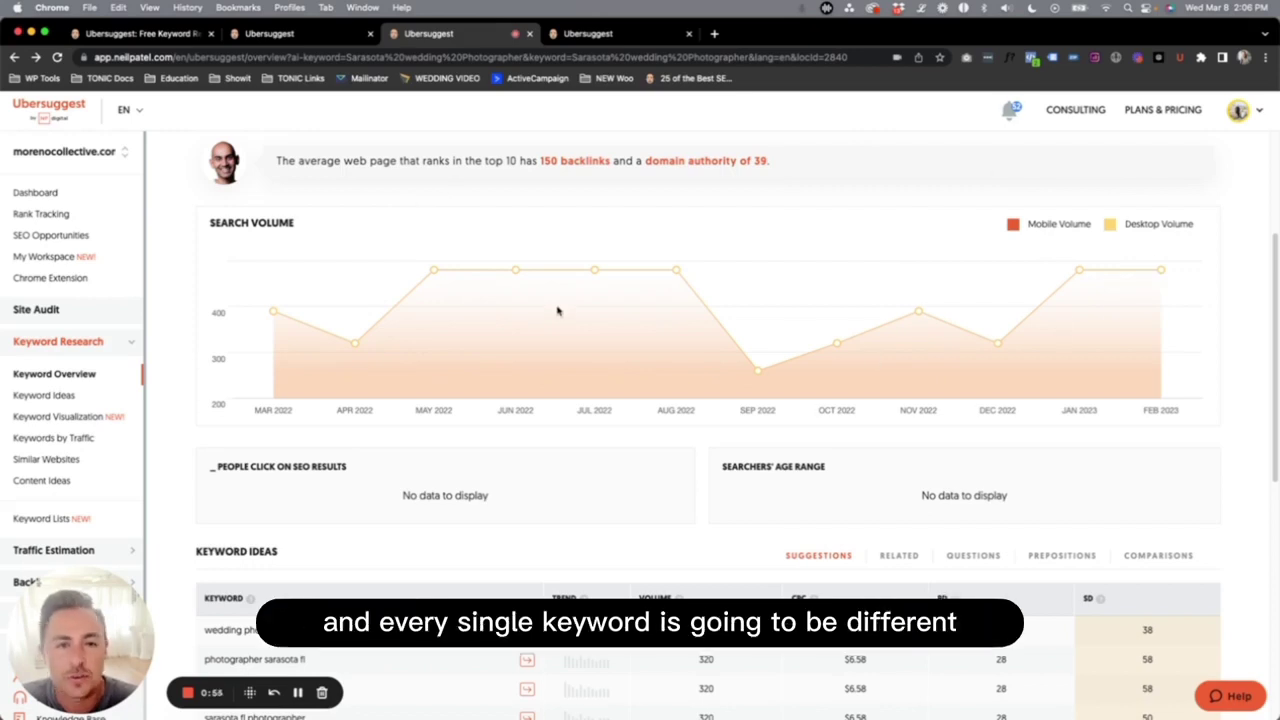
scroll(557, 311, "down", 1)
scroll(557, 311, "up", 1)
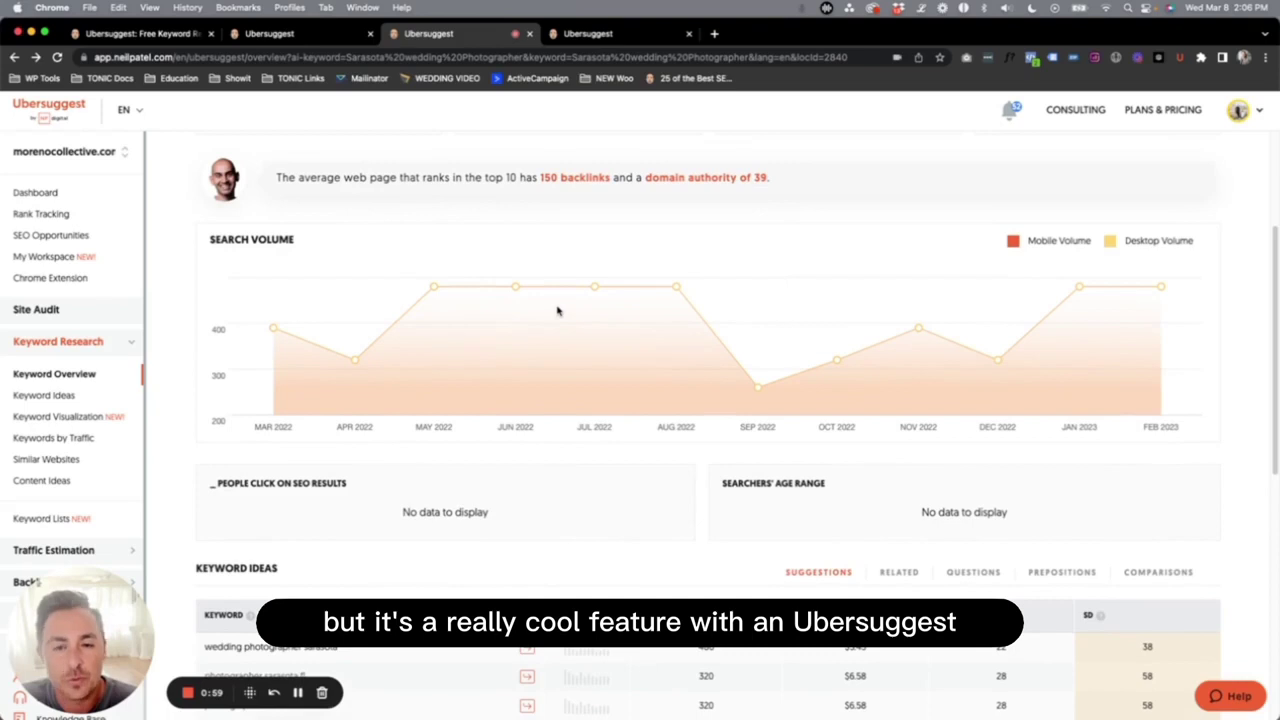
Review the keyword ideas, comparing the suggestion "wedding photographer sarasota fl" with the searched keyword "Sarasota wedding Photographer".
scroll(557, 311, "down", 10)
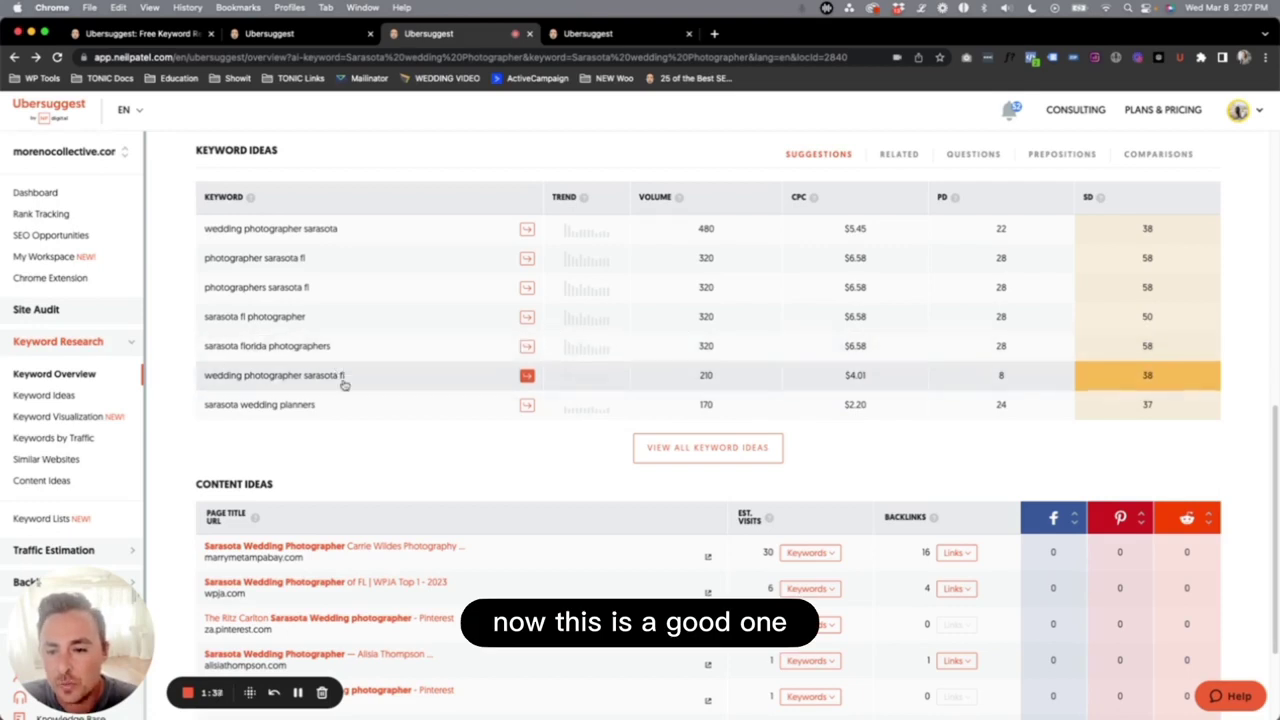
left_click_drag(362, 378, 198, 383)
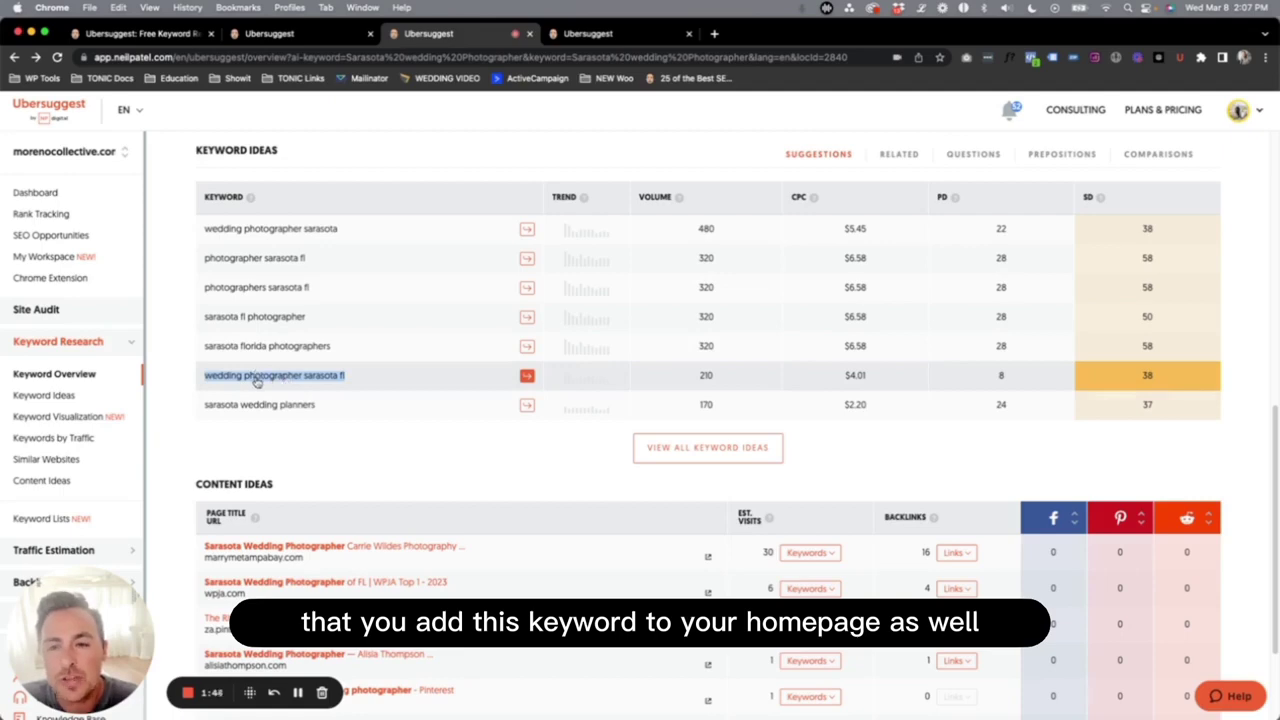
scroll(255, 380, "up", 15)
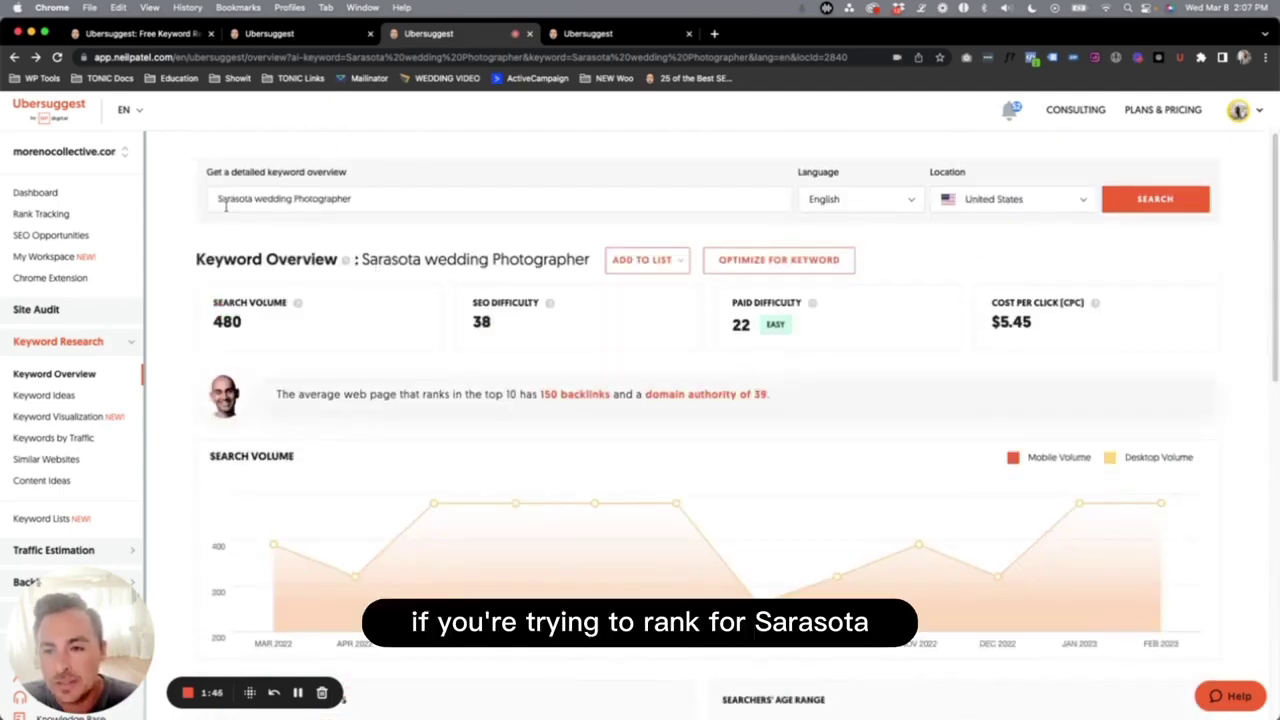
left_click_drag(218, 199, 420, 199)
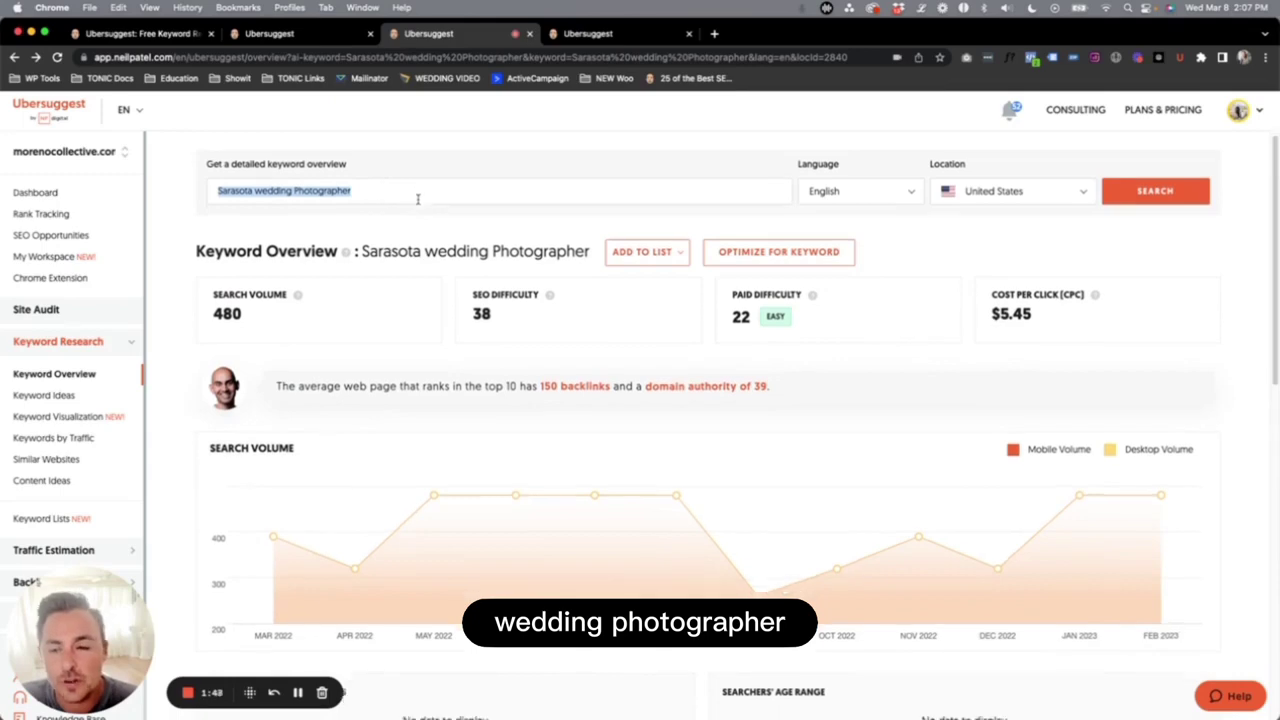
scroll(410, 201, "down", 15)
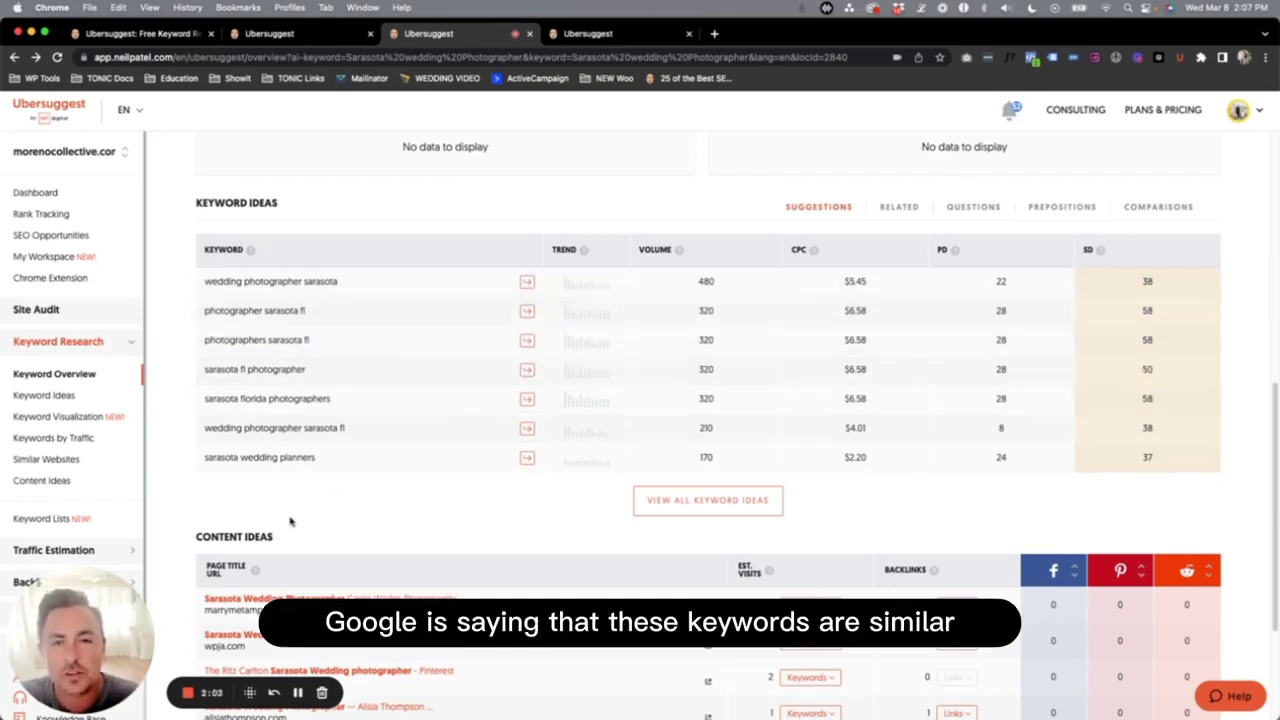
scroll(290, 521, "up", 15)
triple_click(318, 197)
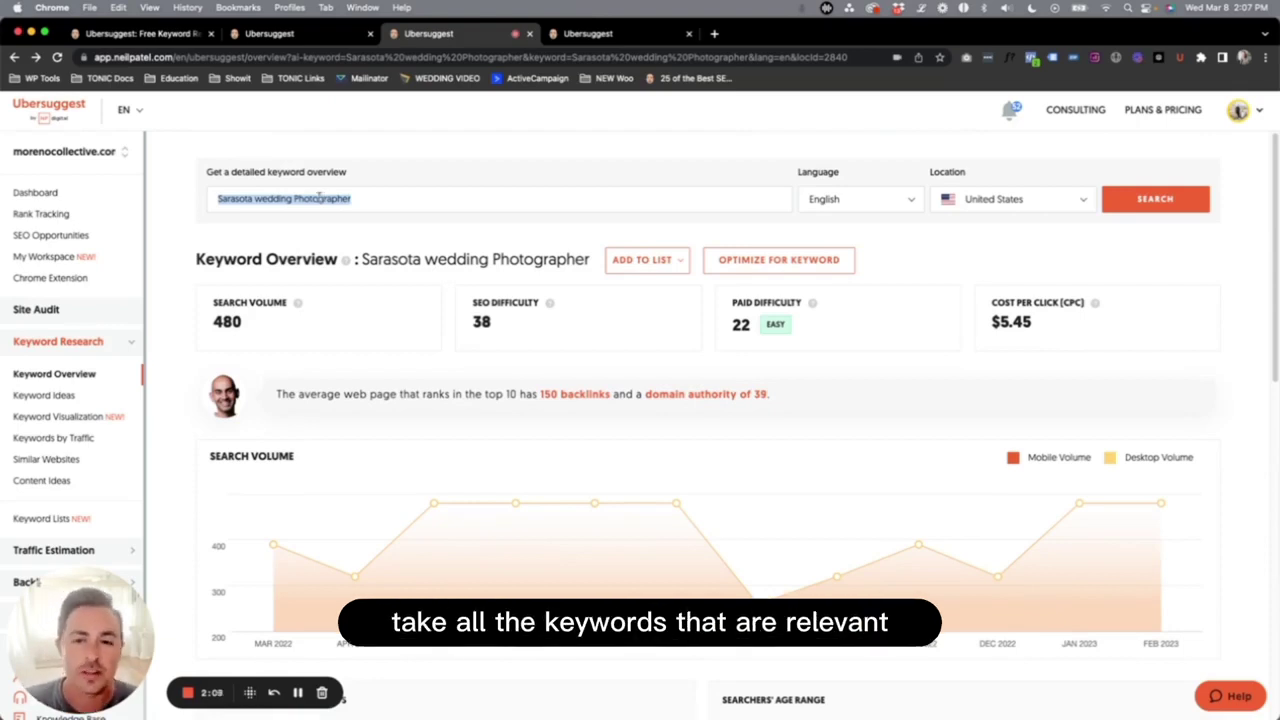
Examine the Content Ideas list of pages for the keyword, including their estimated visits and backlinks.
scroll(319, 199, "down", 10)
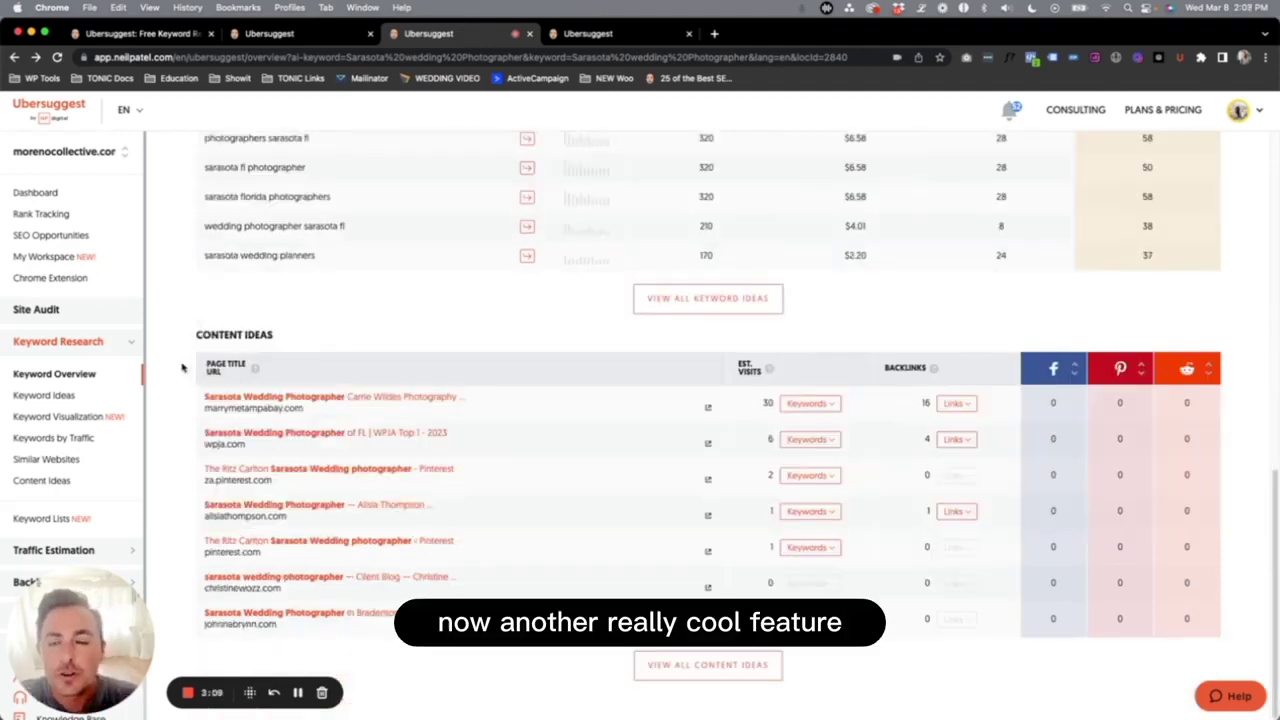
left_click_drag(189, 338, 311, 336)
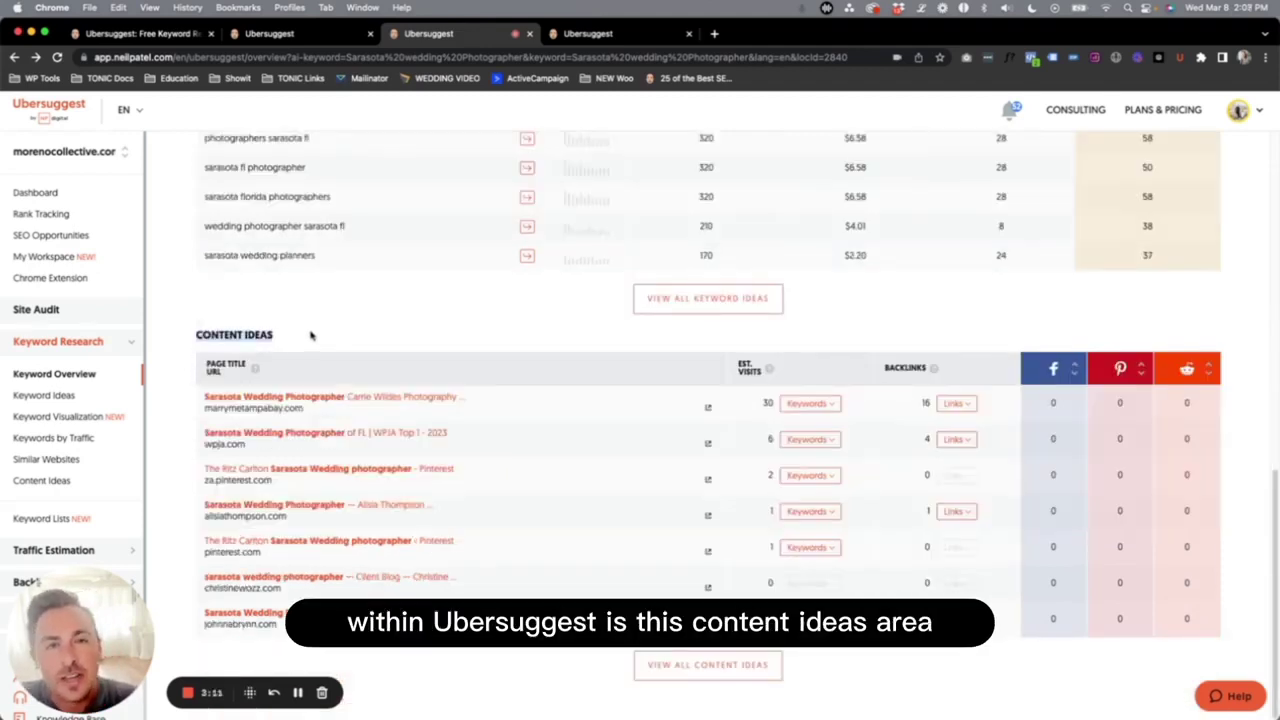
left_click(311, 336)
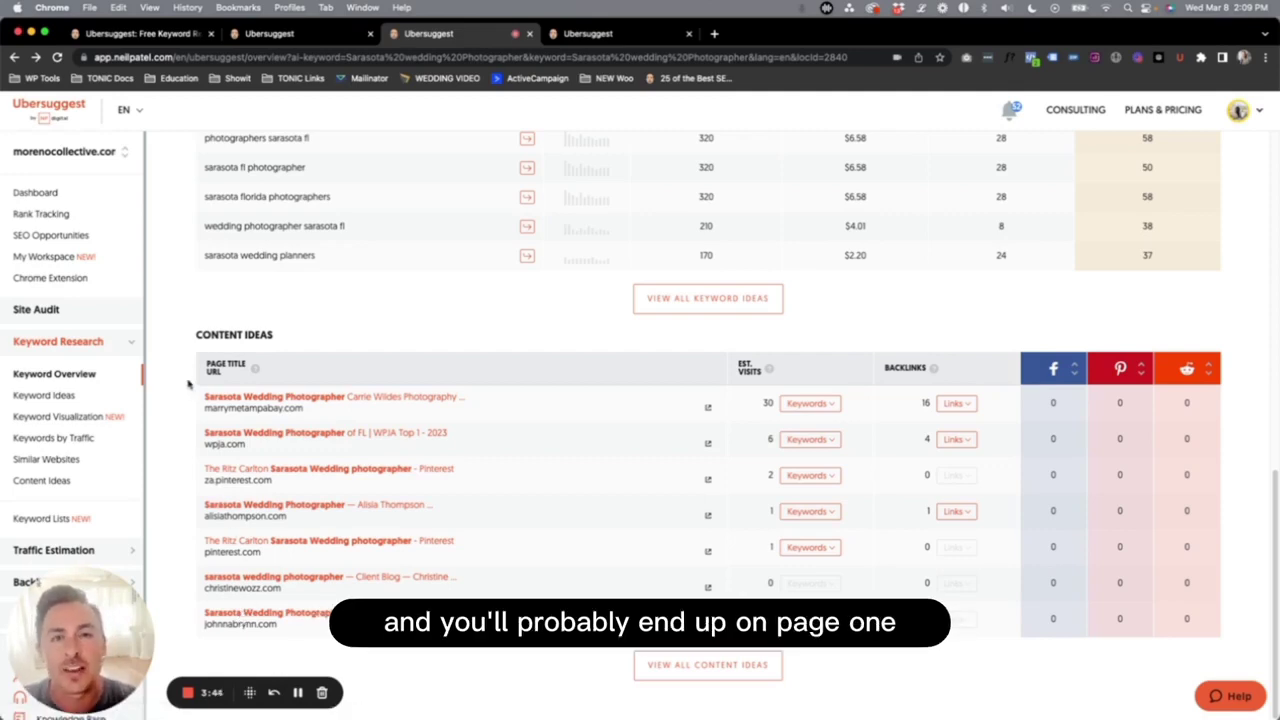
scroll(188, 383, "up", 15)
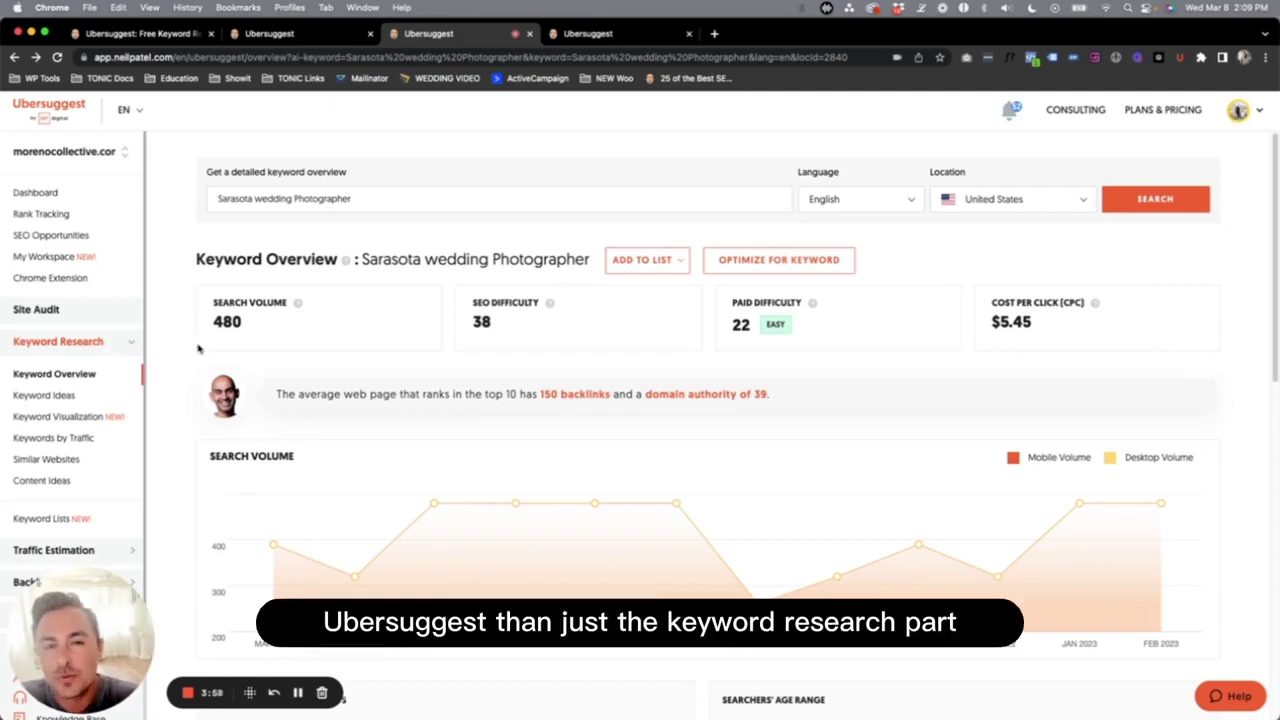
Return to the morenocollective.com site audit, expand the Backlinks section, and review the audit's SEO issues and site speed.
left_click(592, 33)
scroll(126, 357, "down", 2)
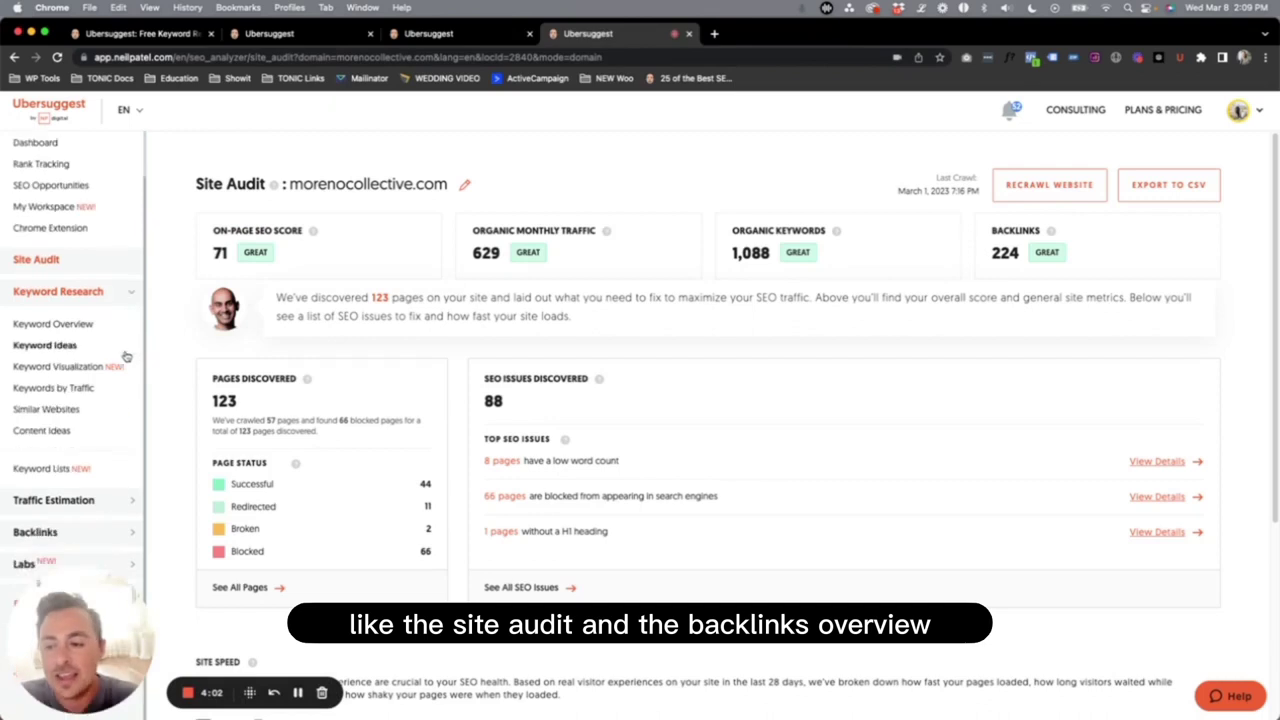
left_click(35, 531)
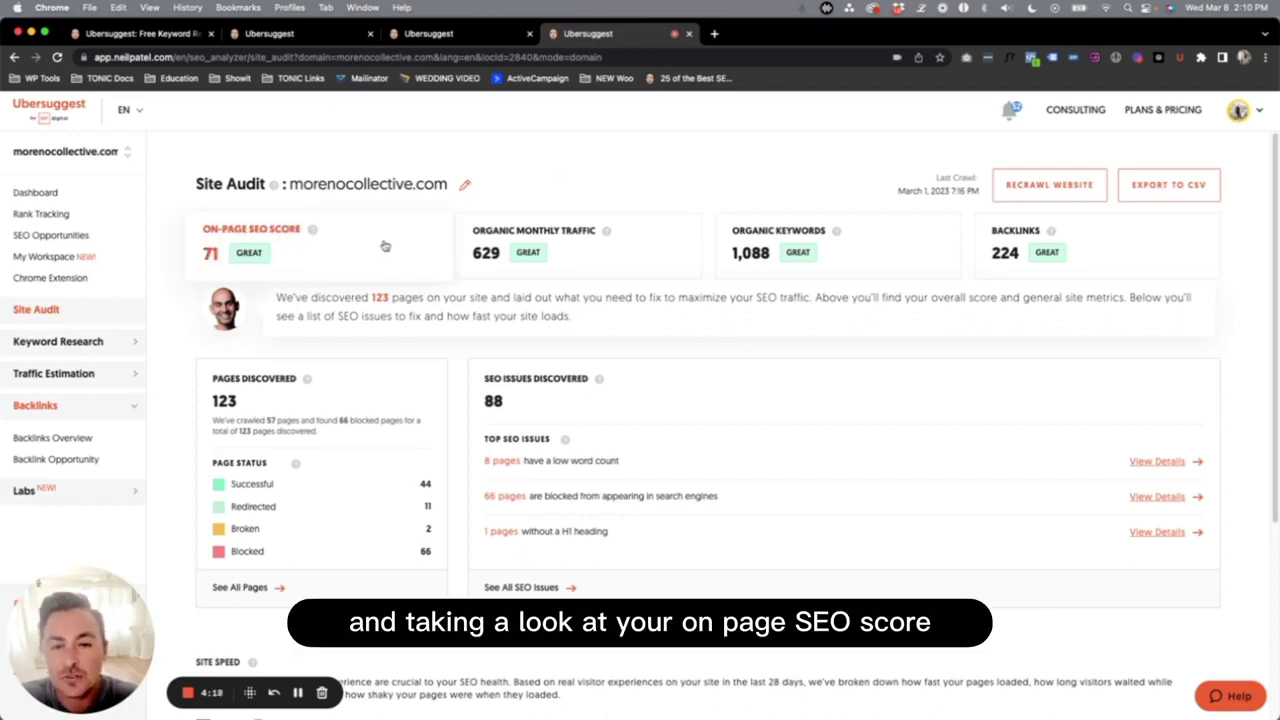
scroll(576, 256, "down", 2)
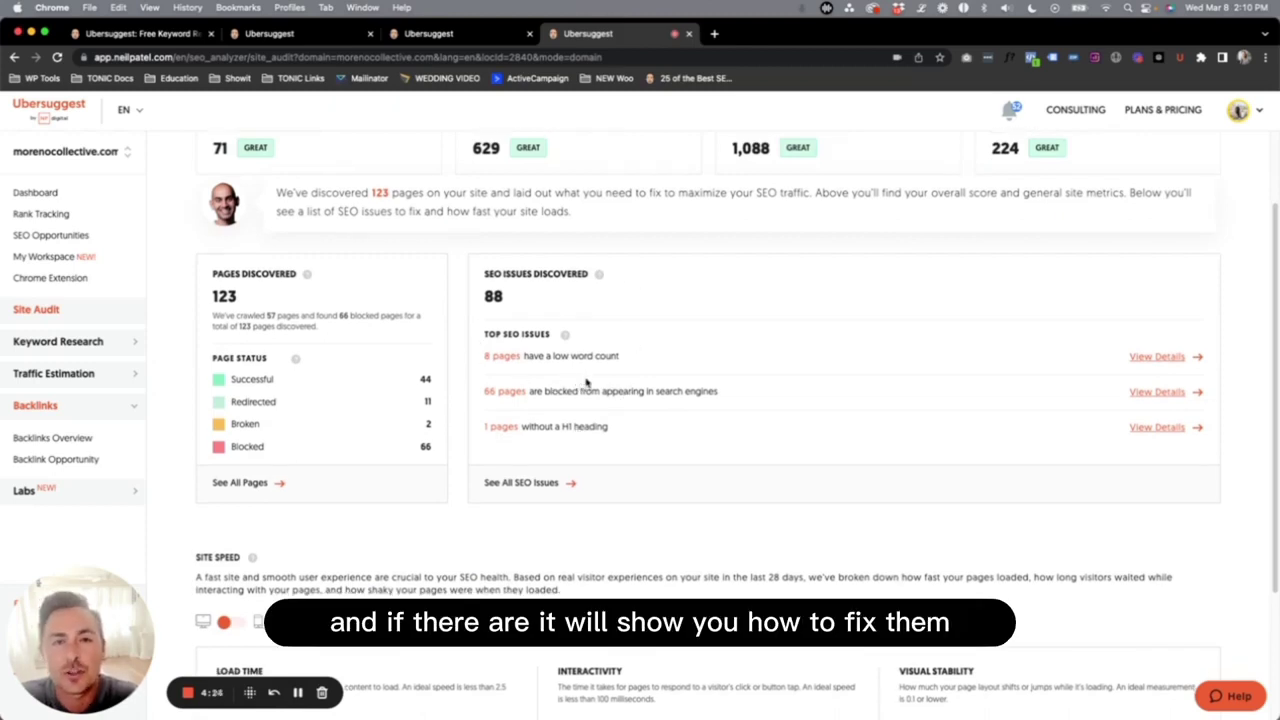
scroll(595, 388, "down", 4)
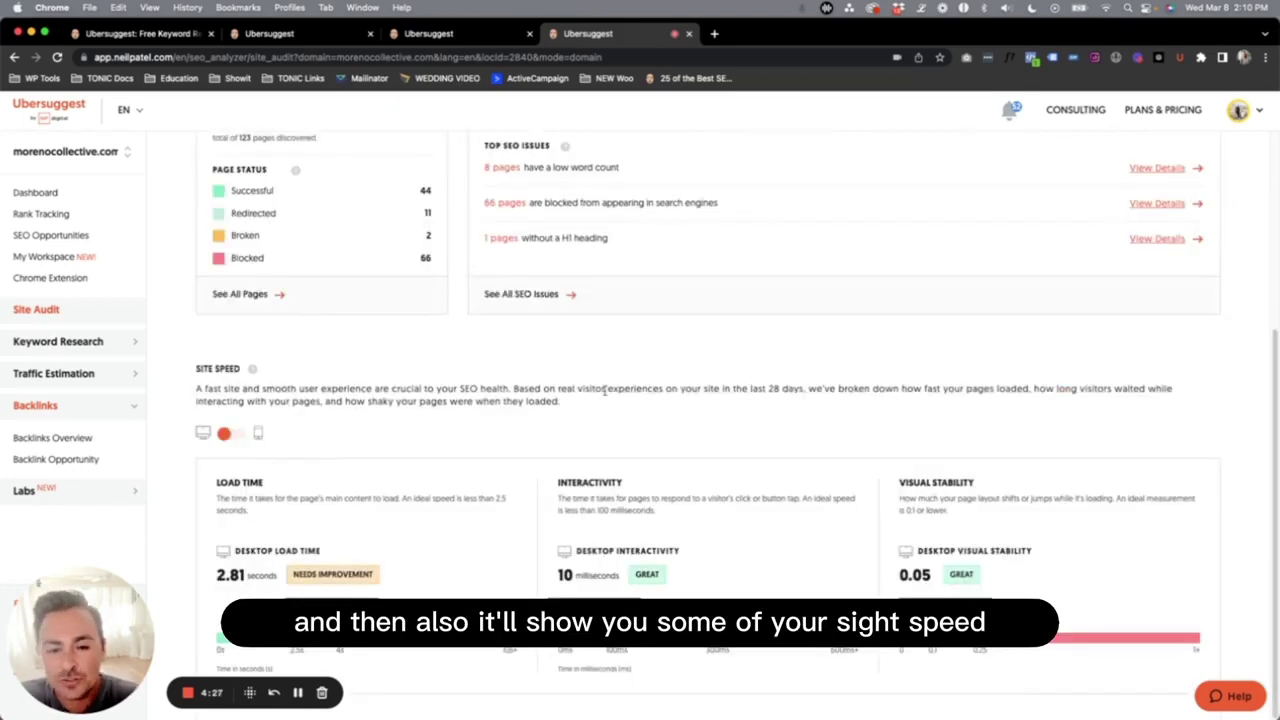